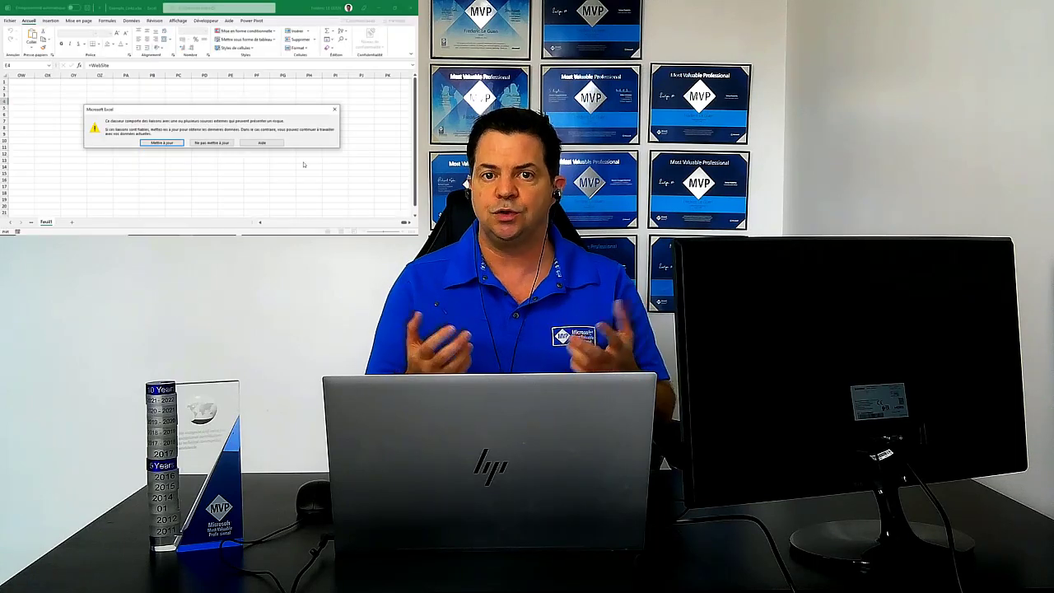
Attempt to update the workbook's external links and dismiss both unreachable-file error messages
click(178, 143)
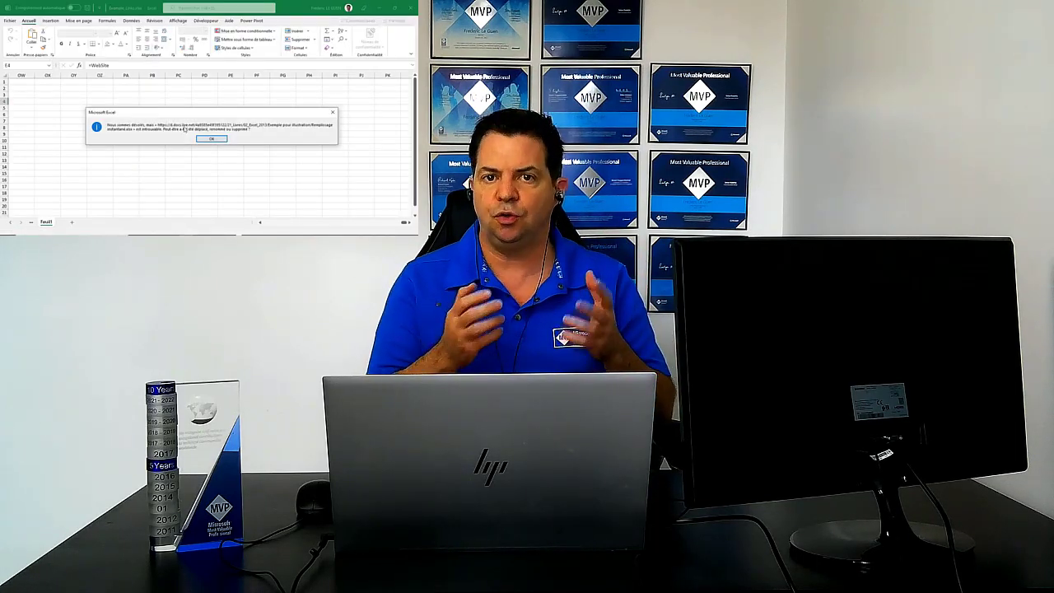
click(211, 138)
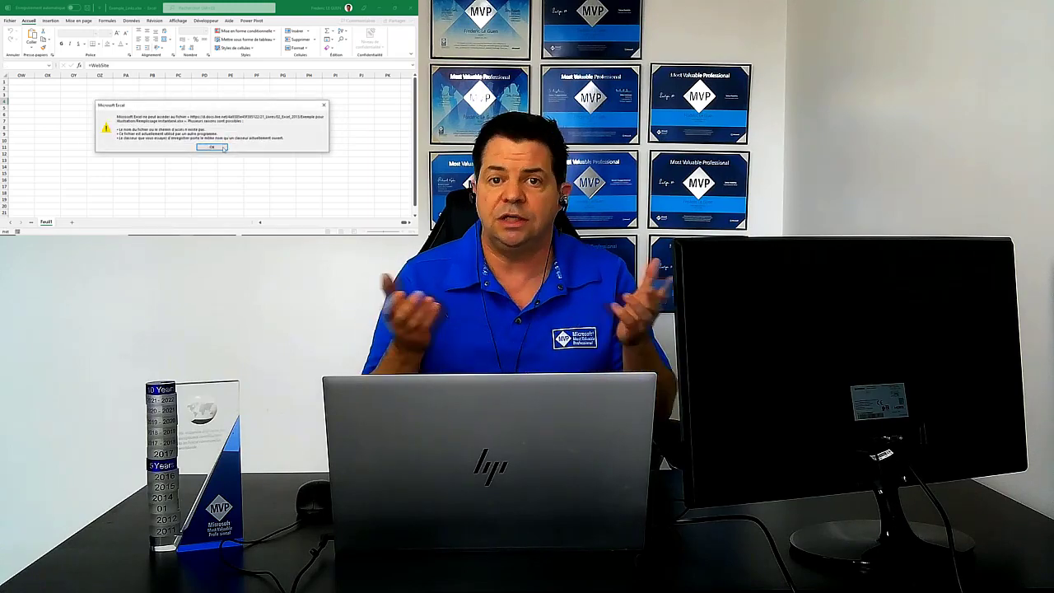
click(223, 147)
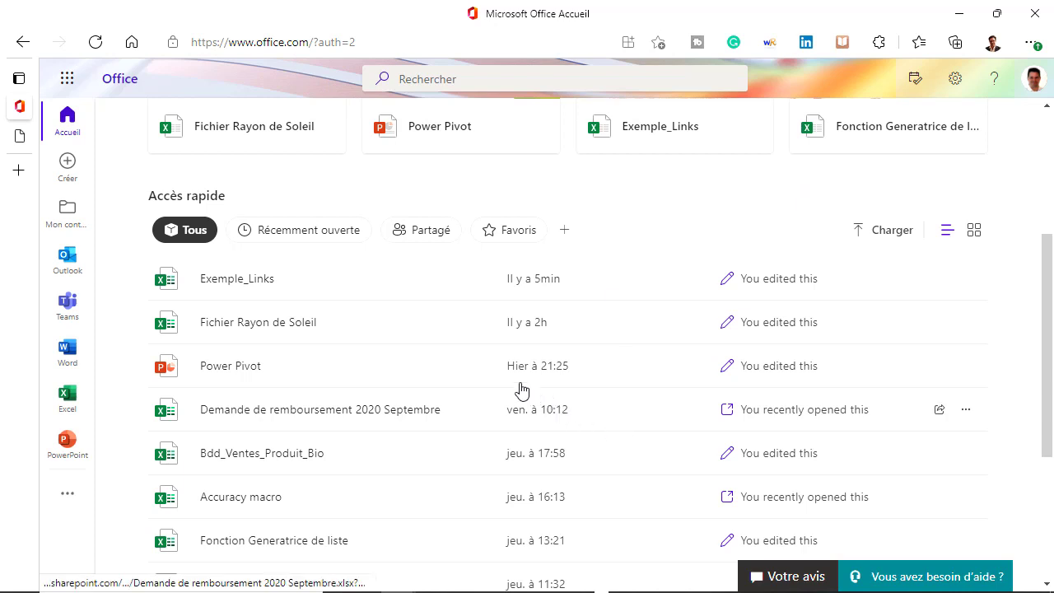
Open Exemple_Links, enable its content, and show the Workbook Links pane with its three linked files
click(224, 280)
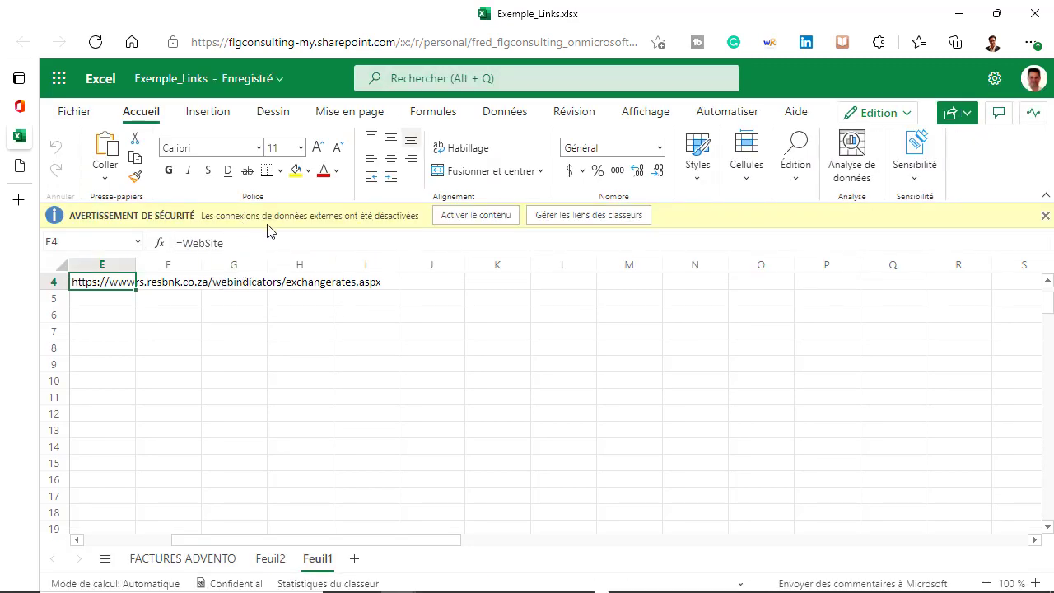
click(473, 219)
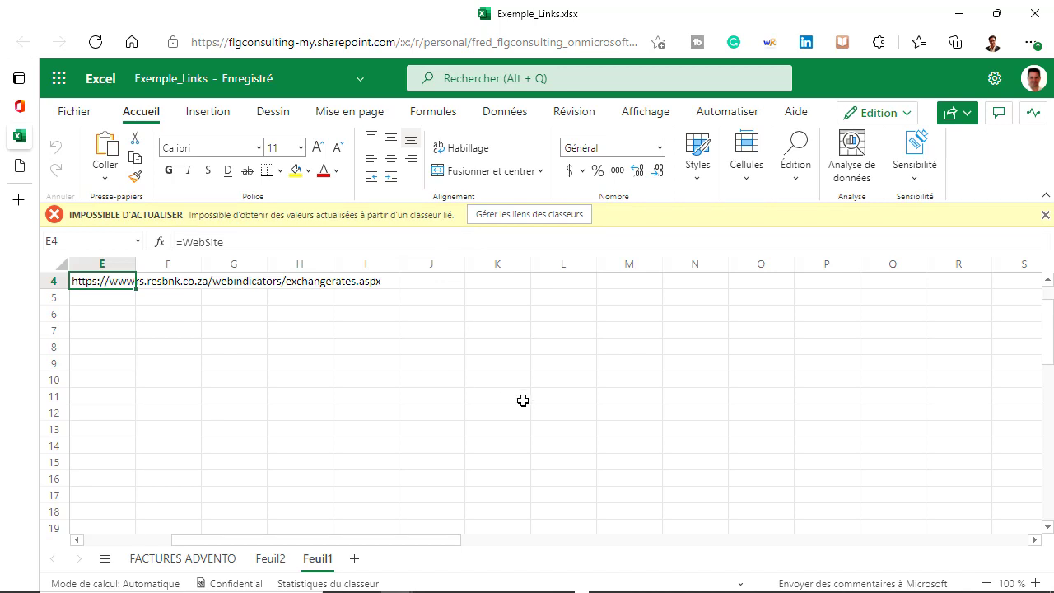
click(520, 216)
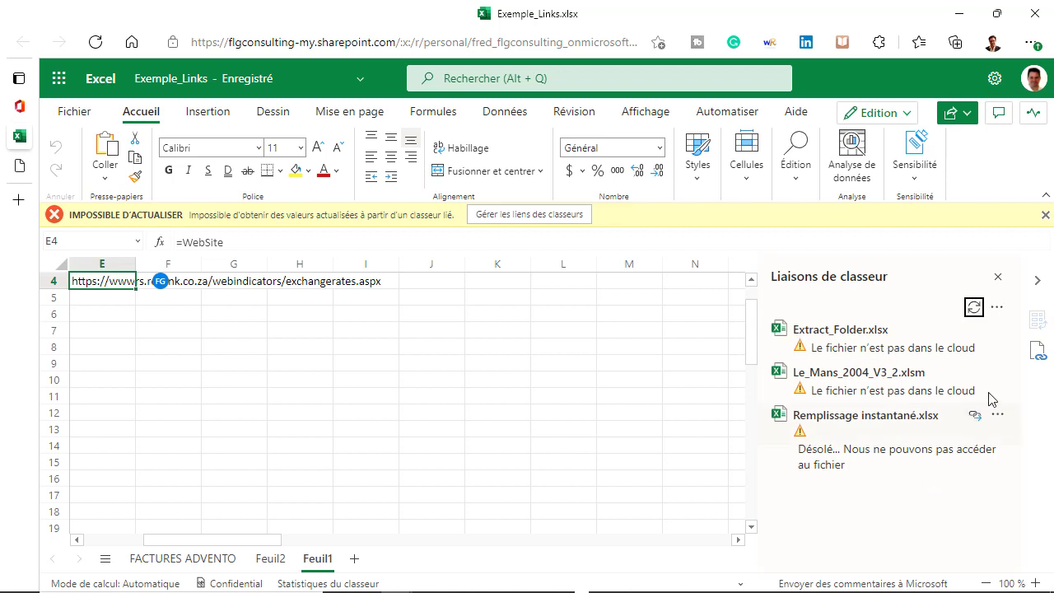
From the Workbook Links options menu, choose Interrompre toutes les liaisons to break every external link
click(997, 309)
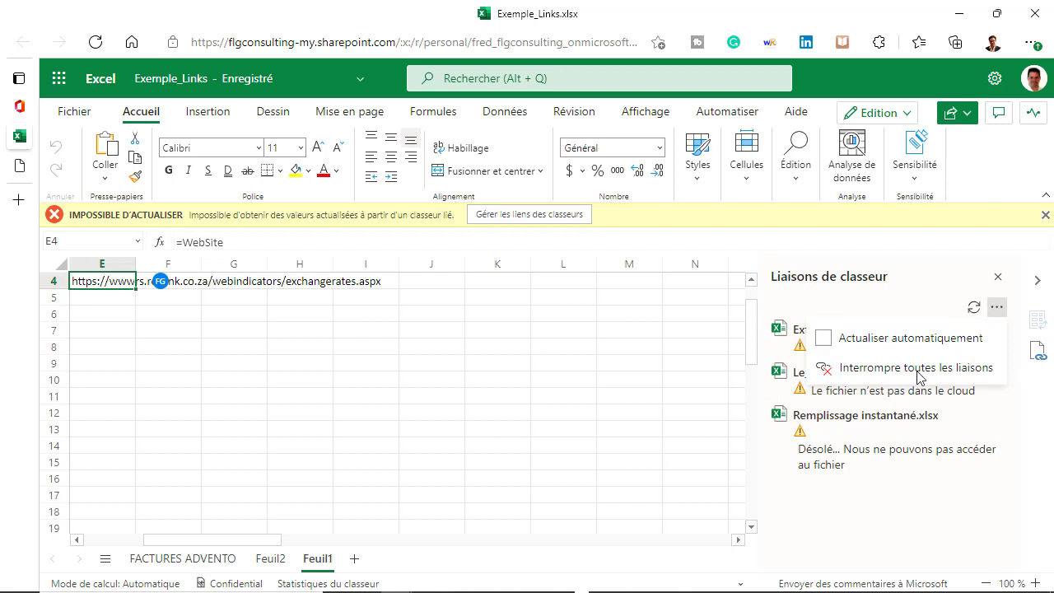
click(554, 314)
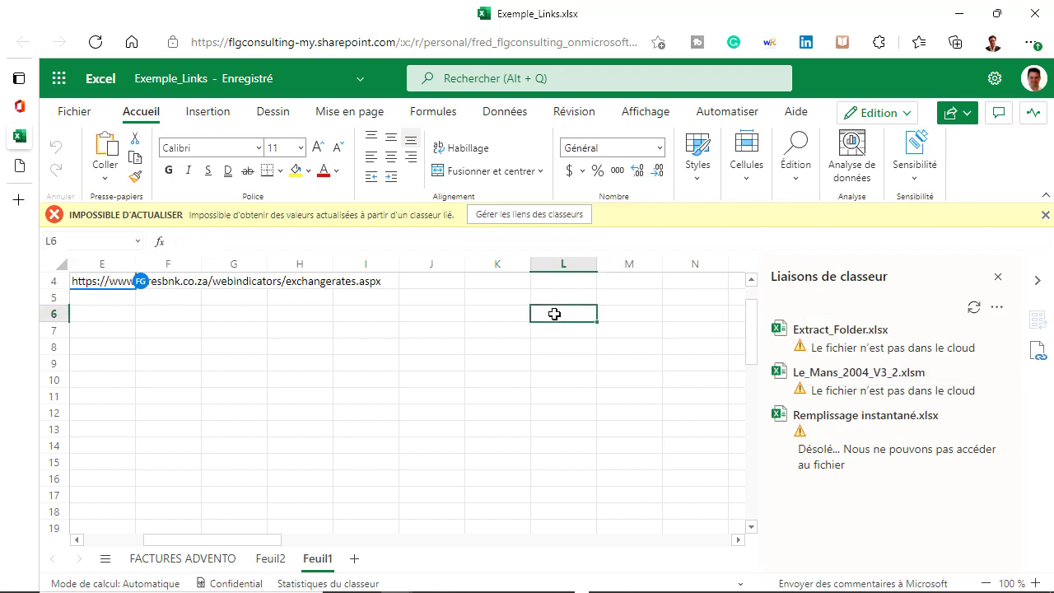
click(505, 119)
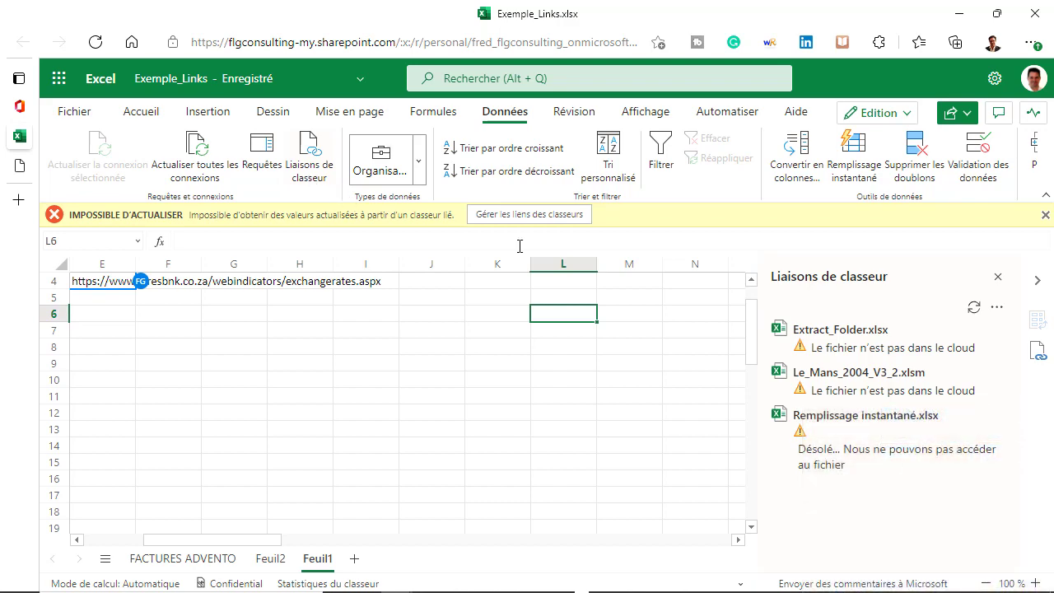
click(996, 310)
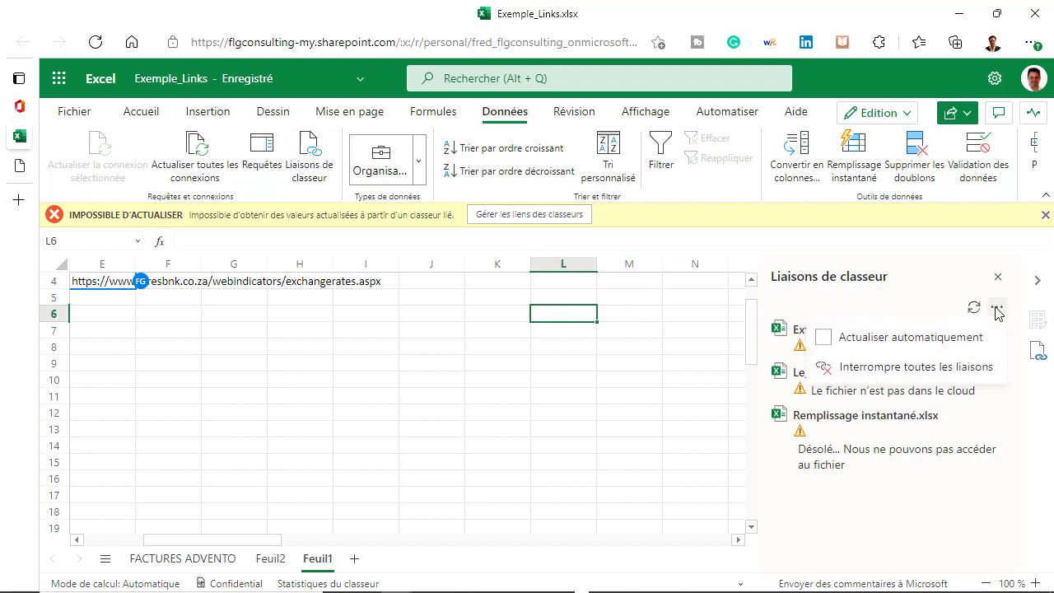
click(913, 368)
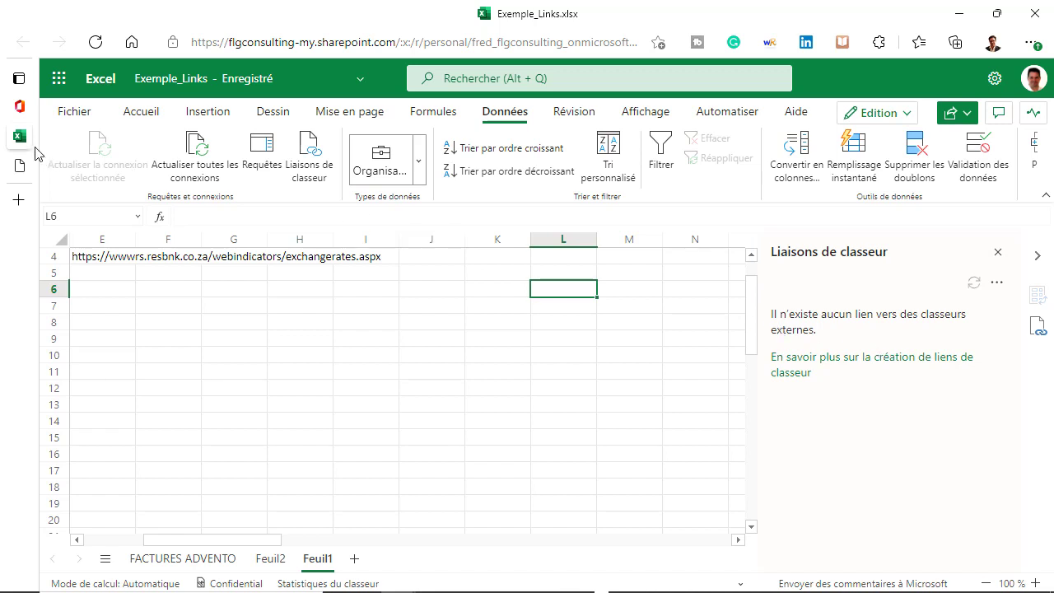
Close the Exemple_Links tab, download findlink.zip from the FindLink page, and show it in Téléchargements
mouse_move(20, 137)
click(190, 136)
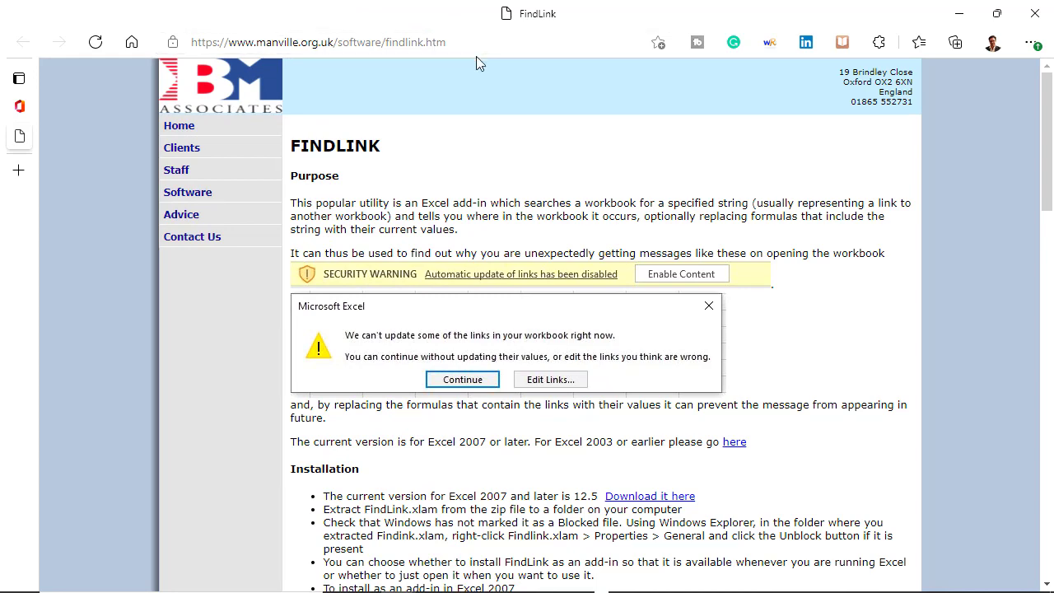
scroll(560, 129, down, 3)
click(650, 258)
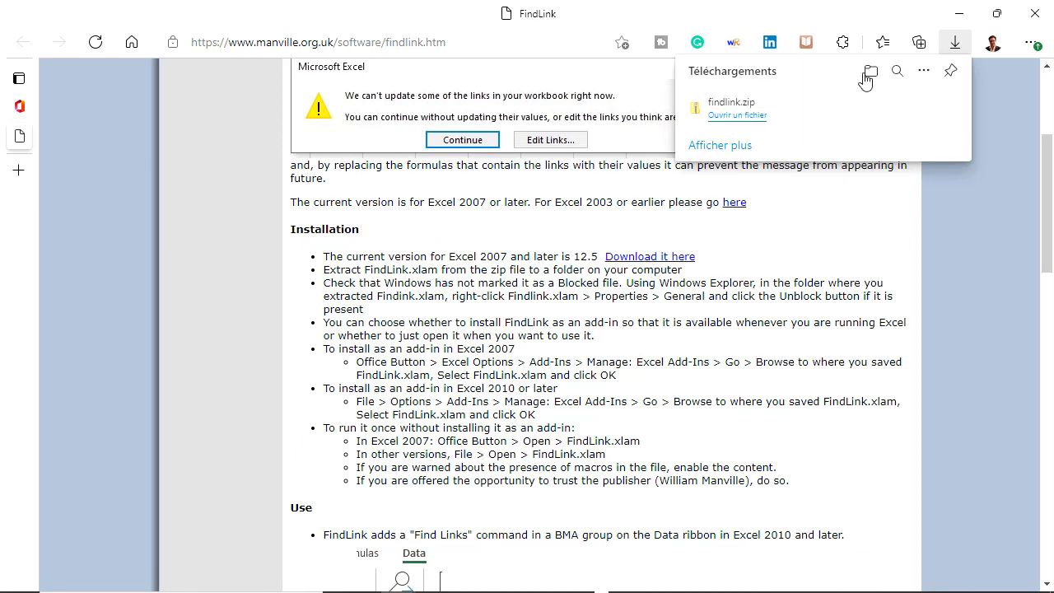
click(872, 72)
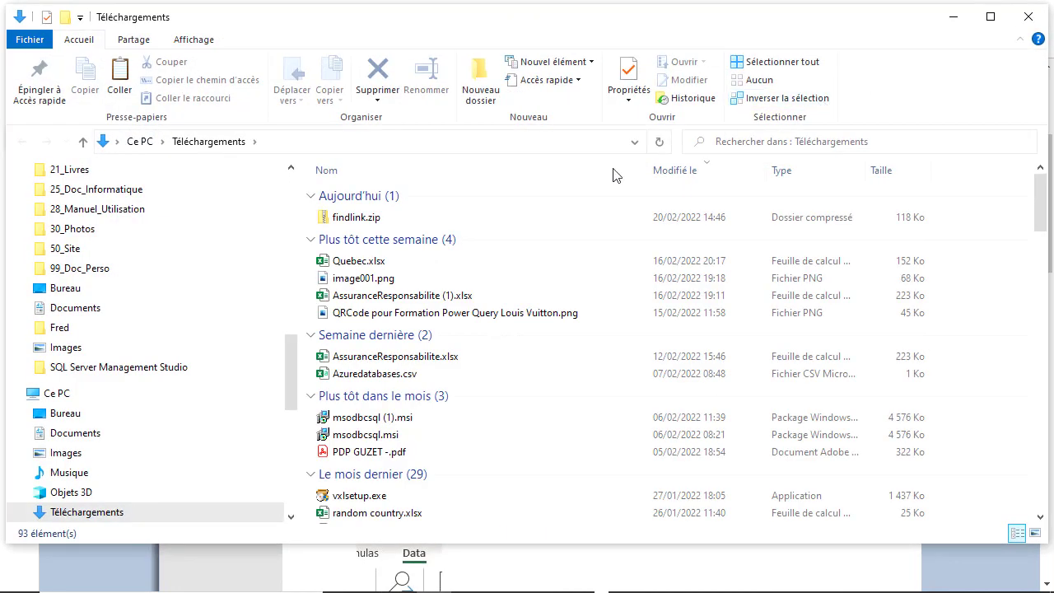
Move findlink.zip into Documents\Add-ins and extract it into a findlink folder
click(21, 433)
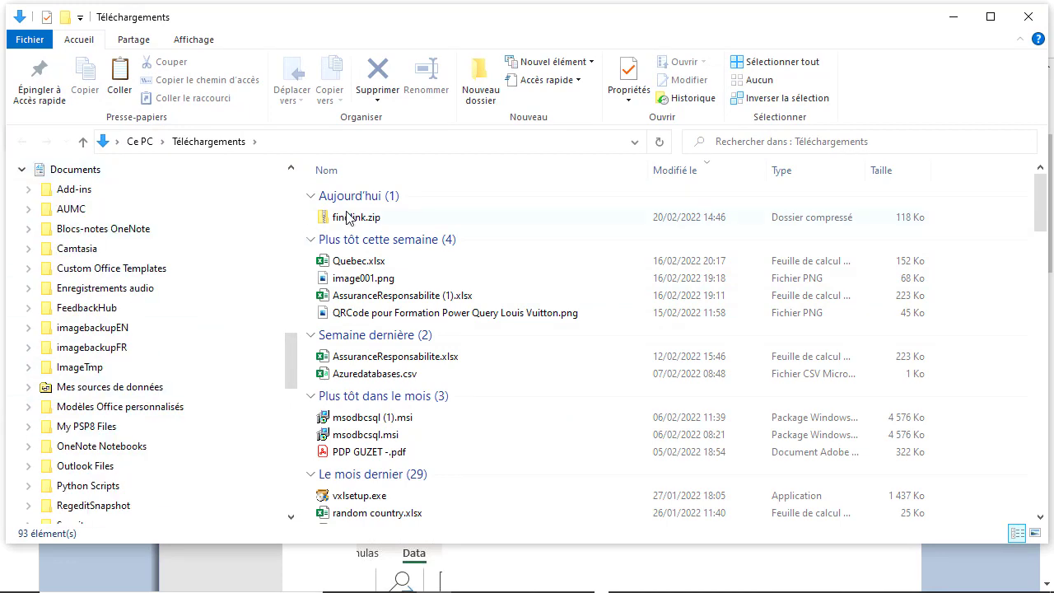
drag(346, 217, 84, 196)
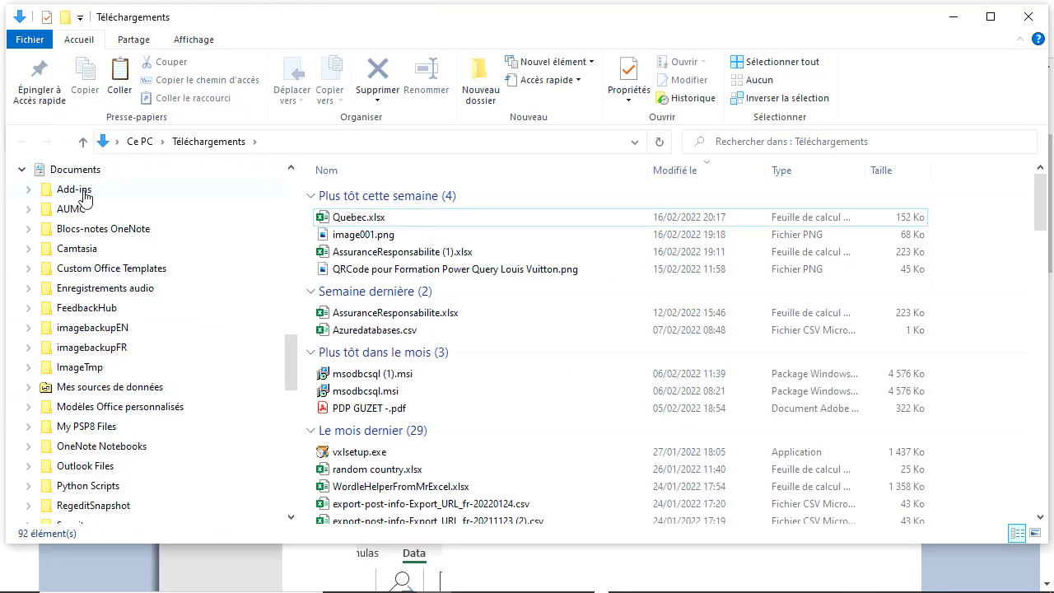
click(86, 196)
right_click(337, 202)
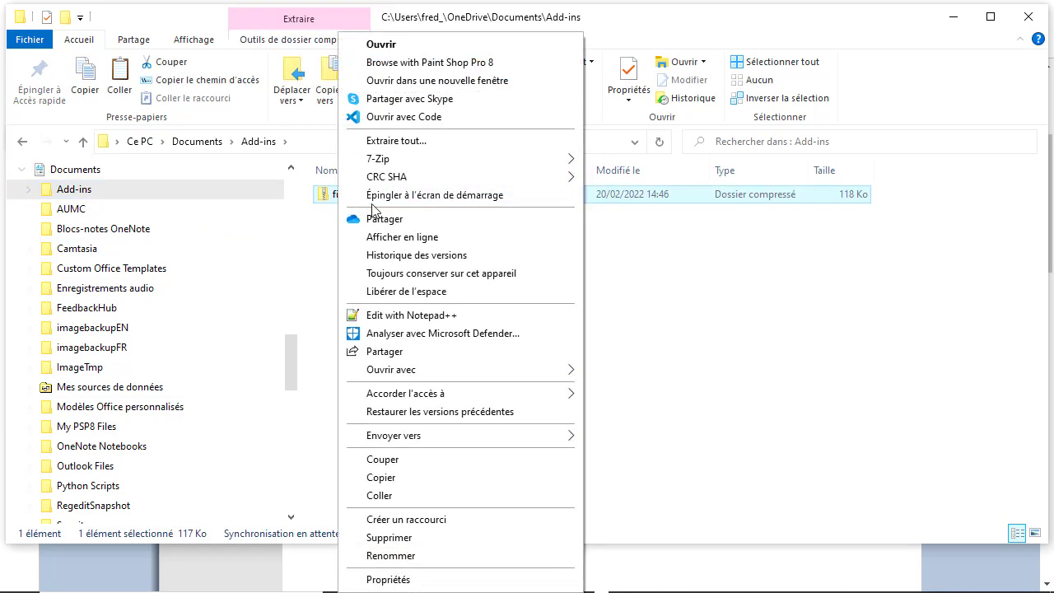
mouse_move(466, 161)
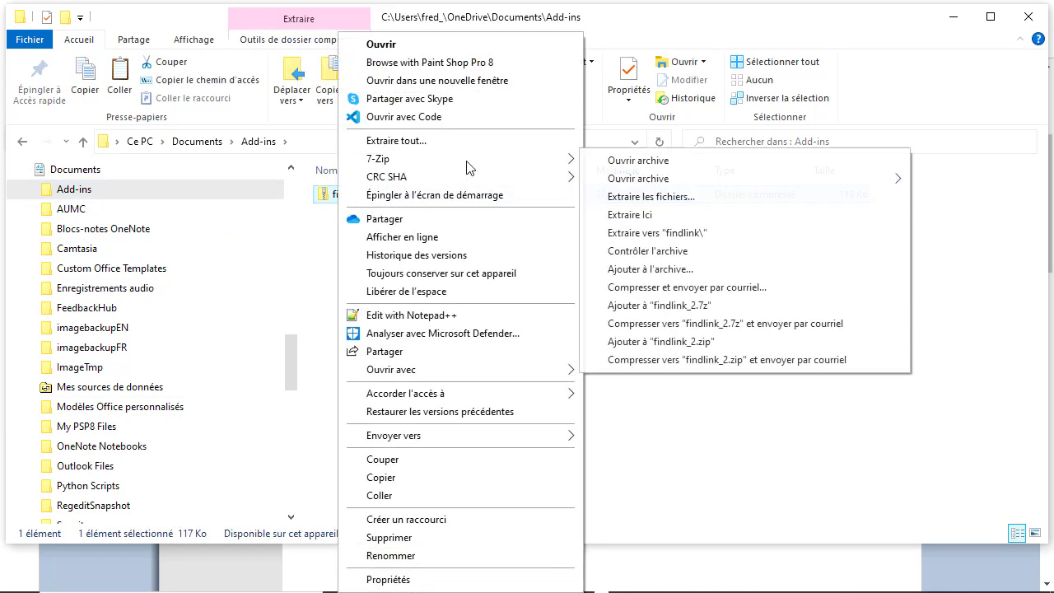
click(649, 235)
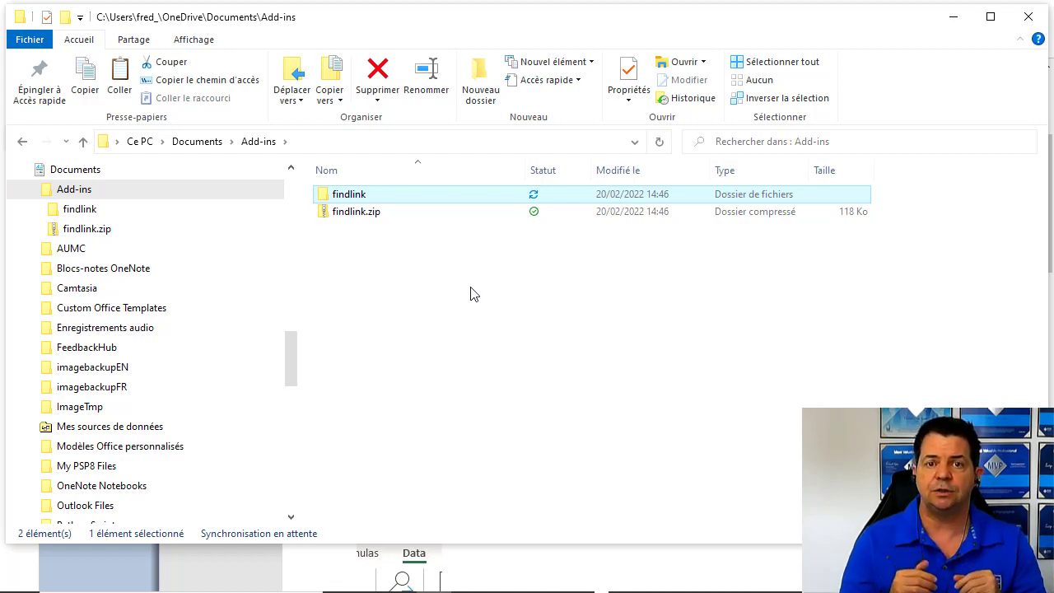
Inside the findlink folder, review the Properties of findlink.xlam and close them
double_click(360, 202)
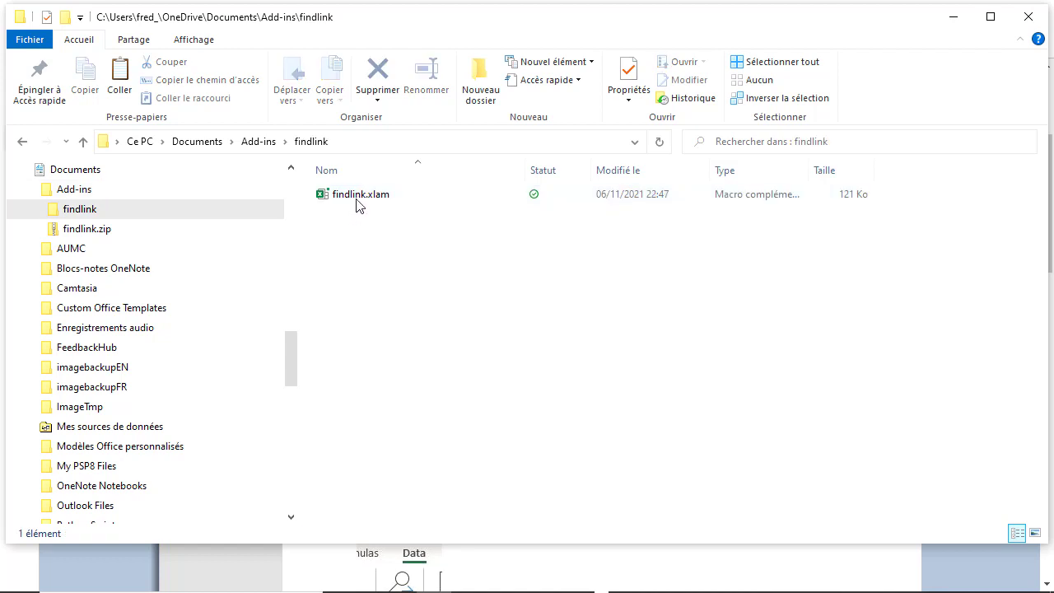
right_click(360, 202)
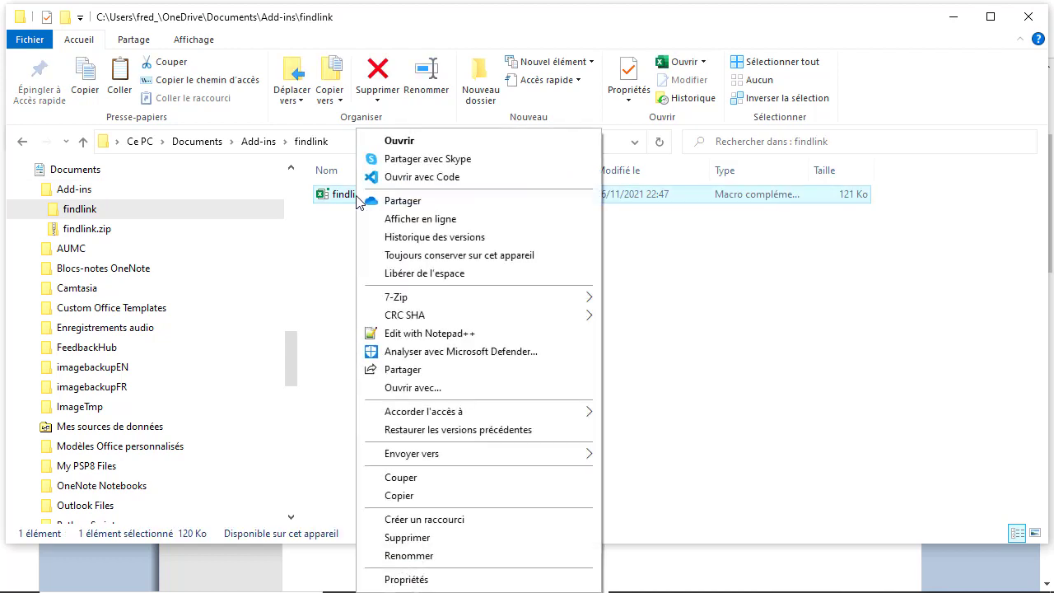
click(436, 581)
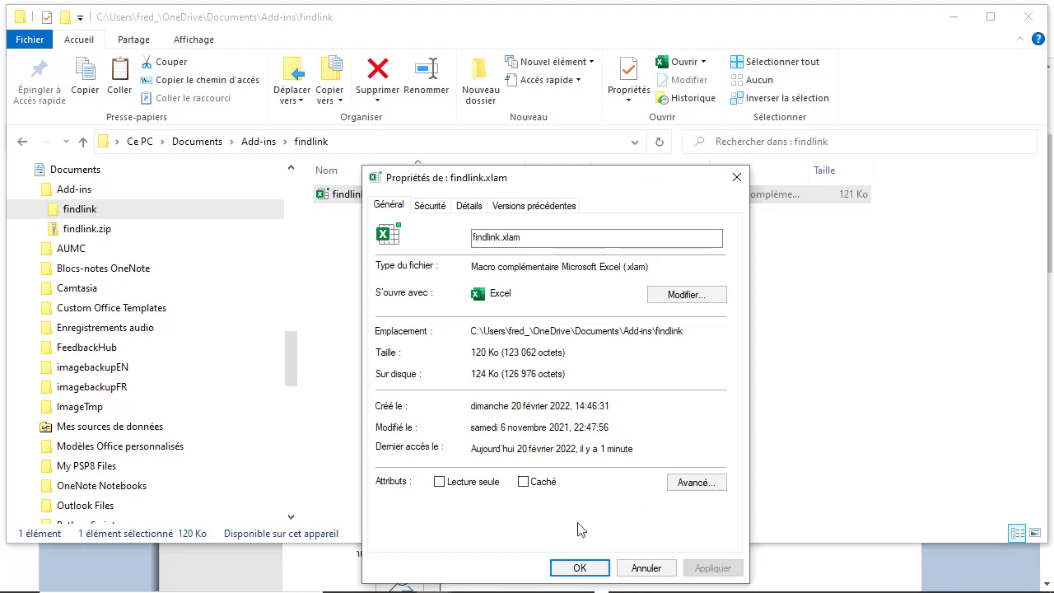
click(579, 568)
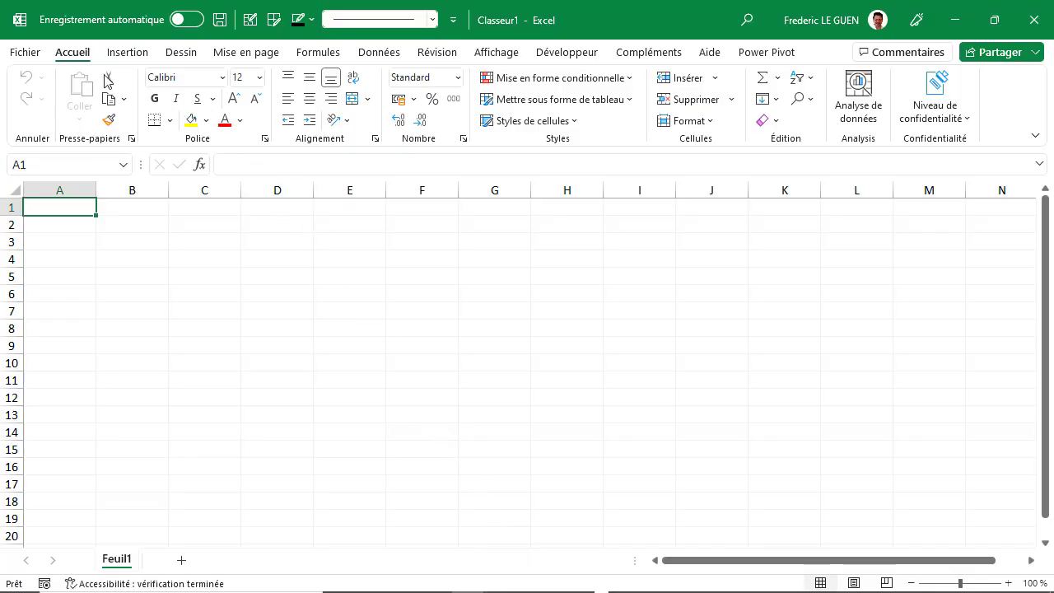
Open the Excel Add-ins manager through Fichier > Options > Compléments > Atteindre
click(26, 53)
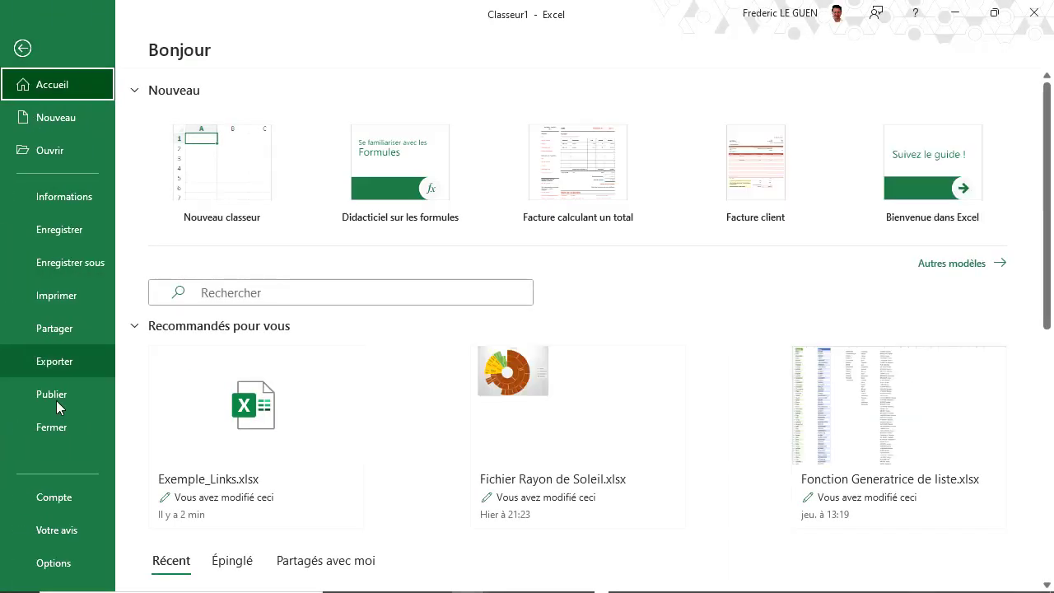
click(60, 565)
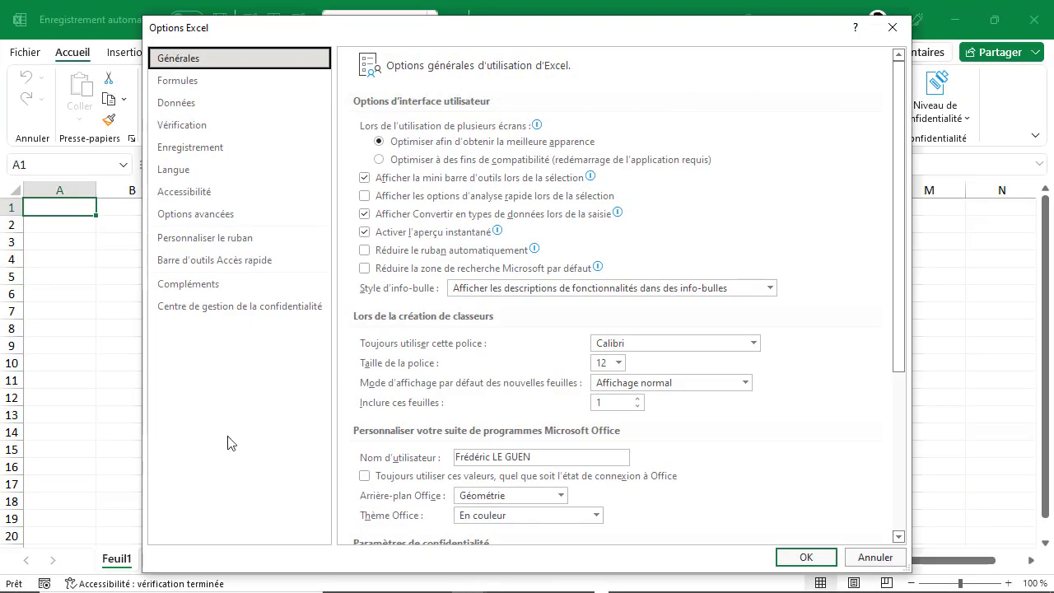
click(218, 290)
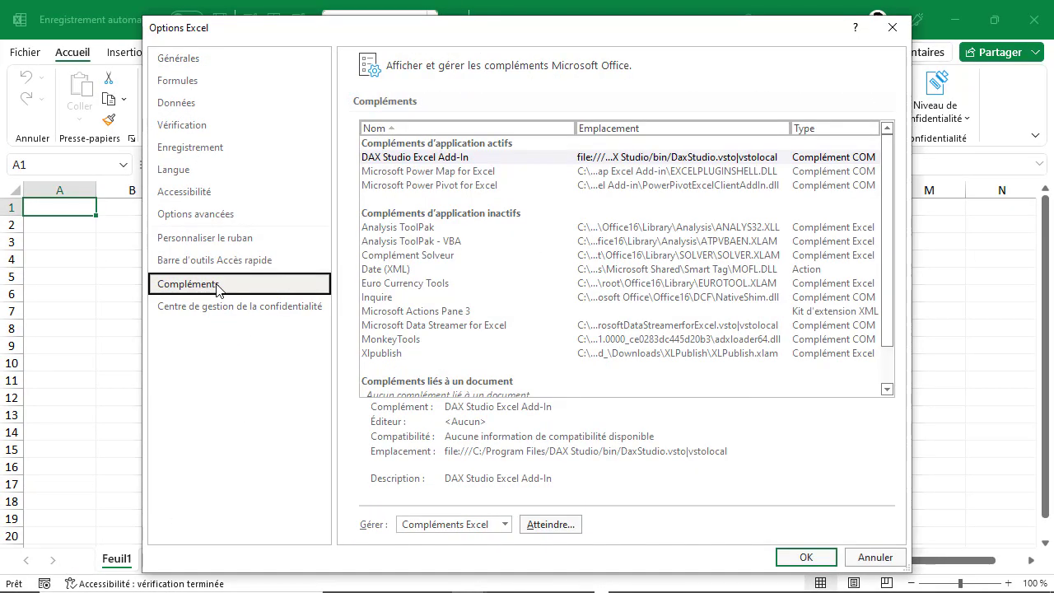
click(547, 525)
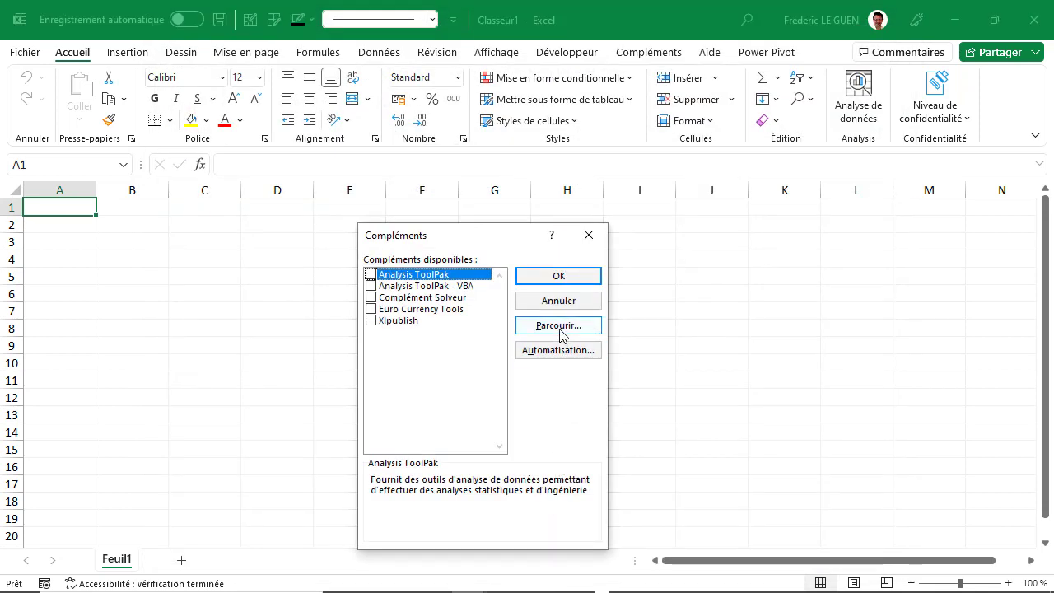
Browse to Documents\Add-ins\findlink, load findlink.xlam to enable Findlink, then close Excel
click(559, 329)
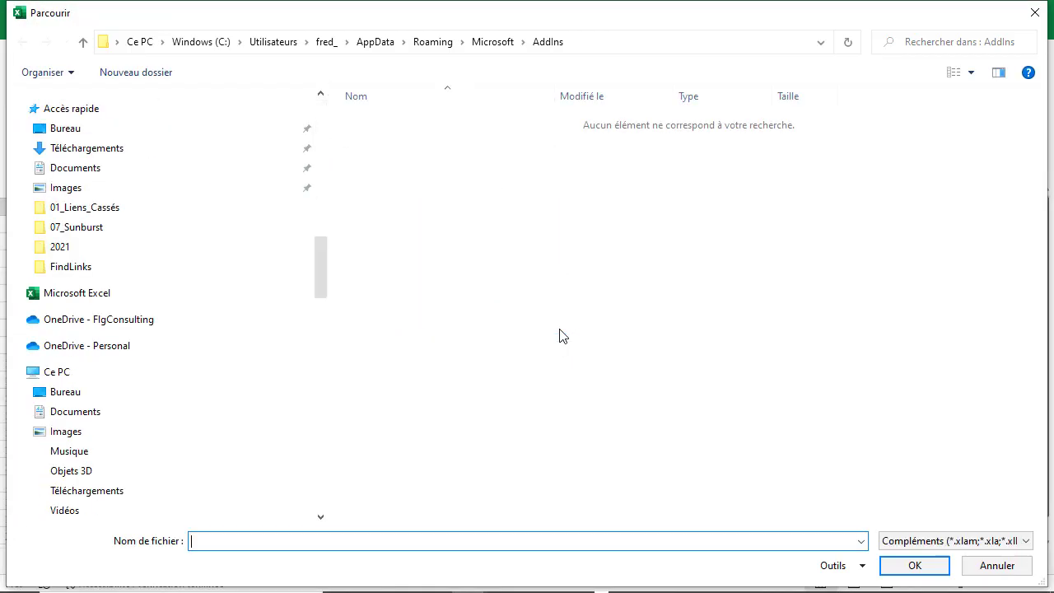
click(83, 115)
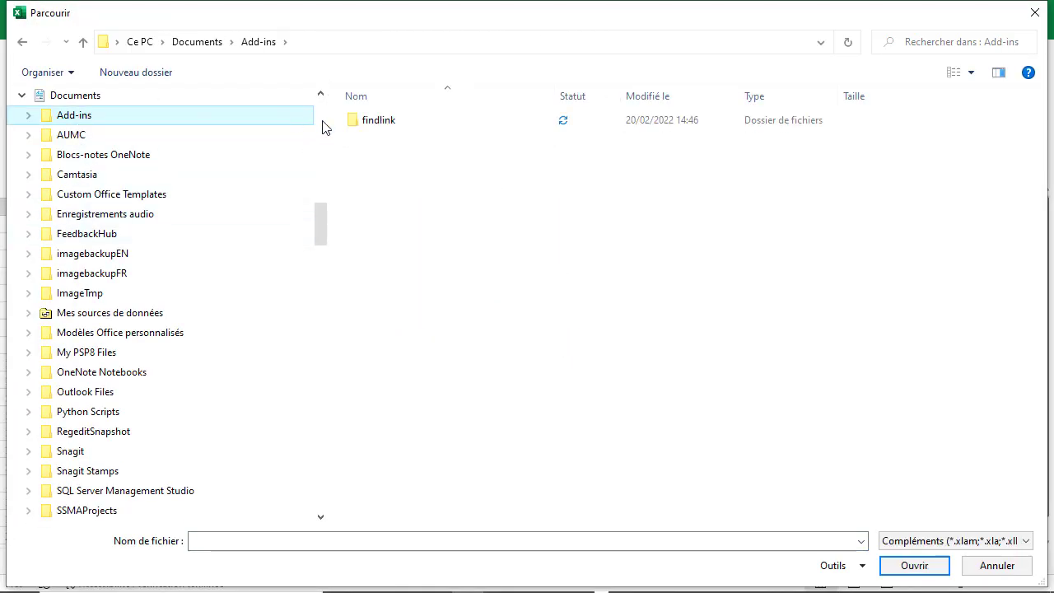
double_click(362, 124)
click(390, 122)
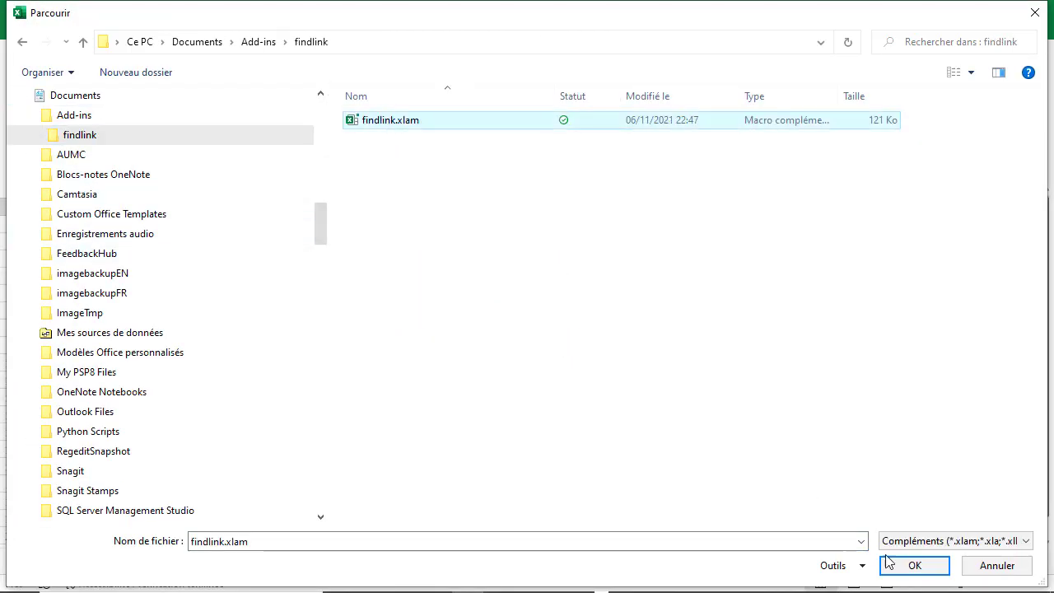
click(915, 565)
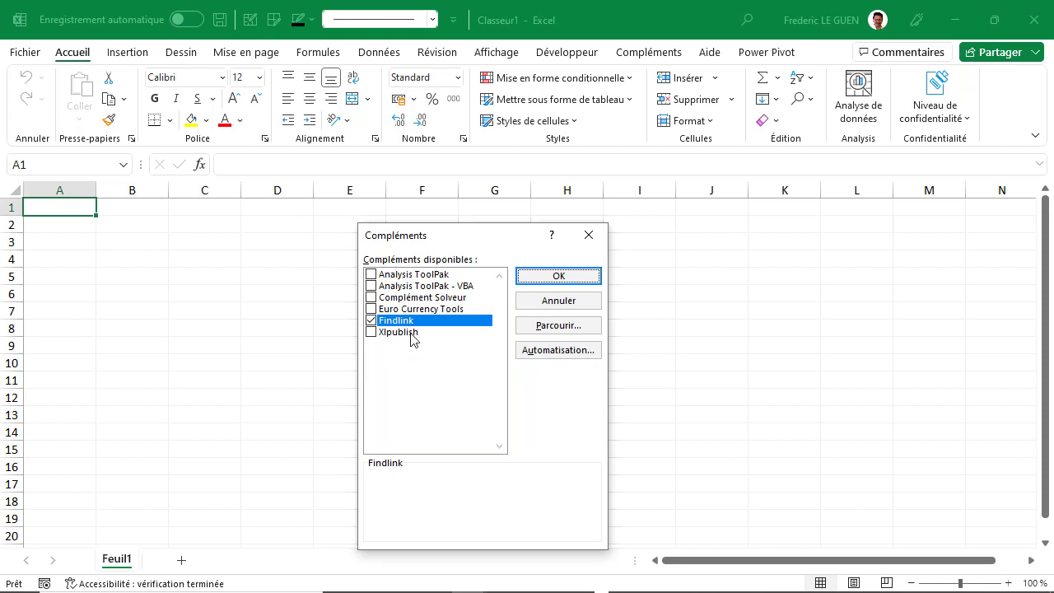
click(543, 280)
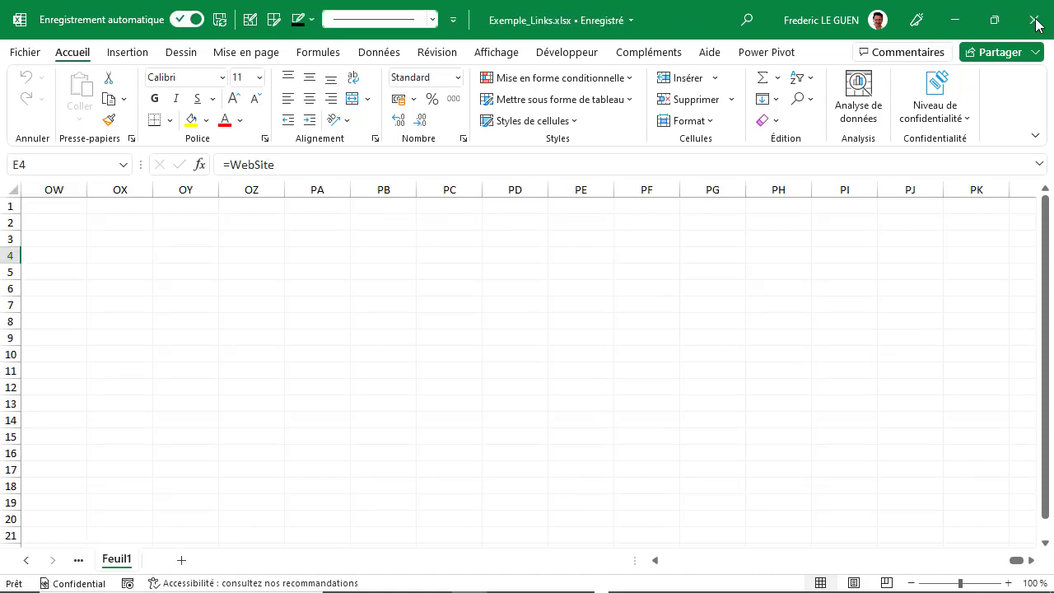
click(1035, 21)
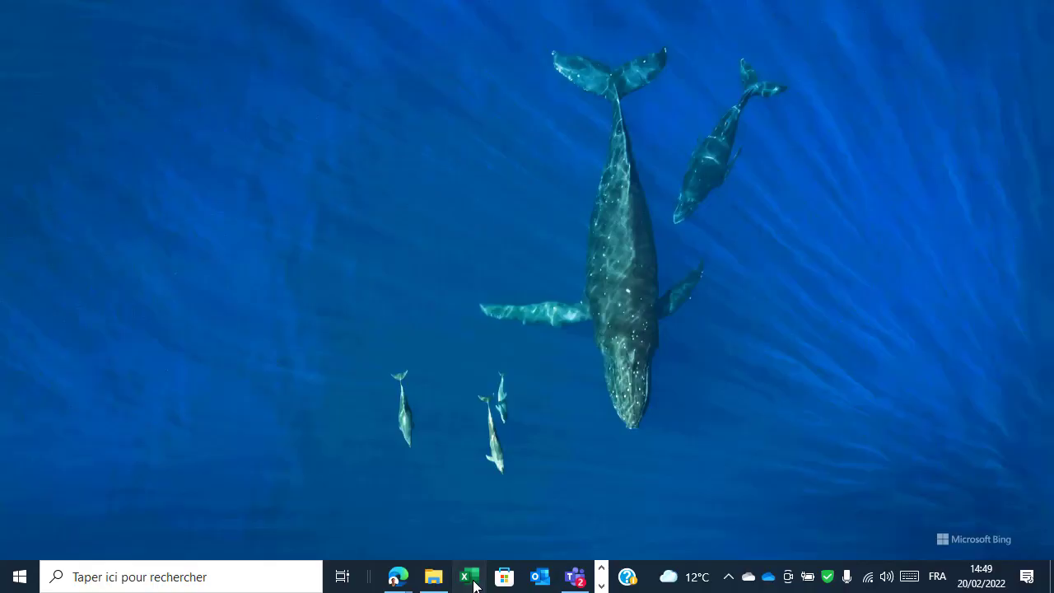
Relaunch Excel, verify Findlink is checked in Compléments Excel, and show the Données tab with Find Links
click(470, 579)
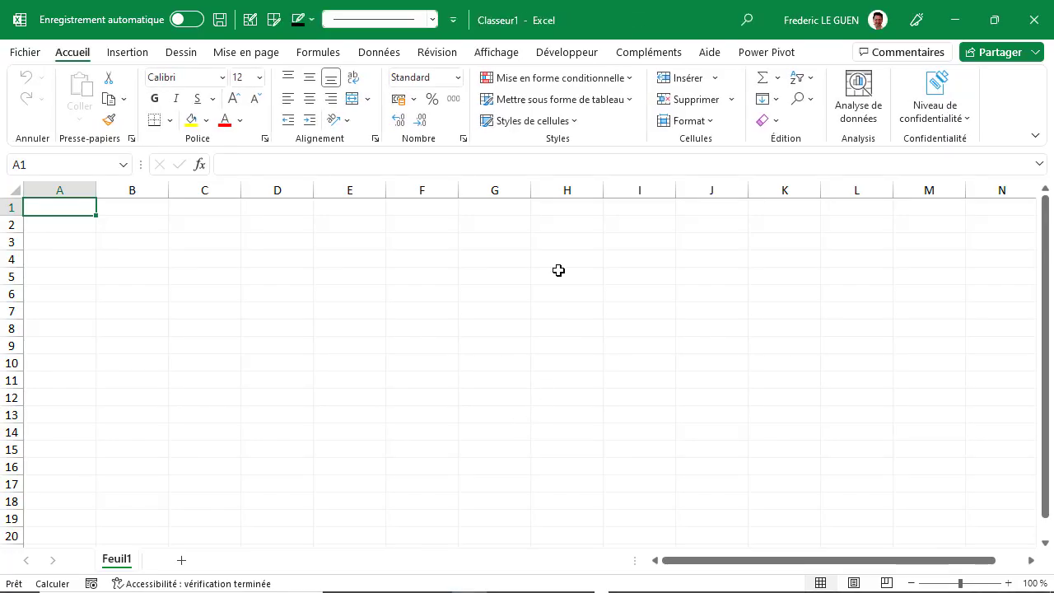
click(576, 54)
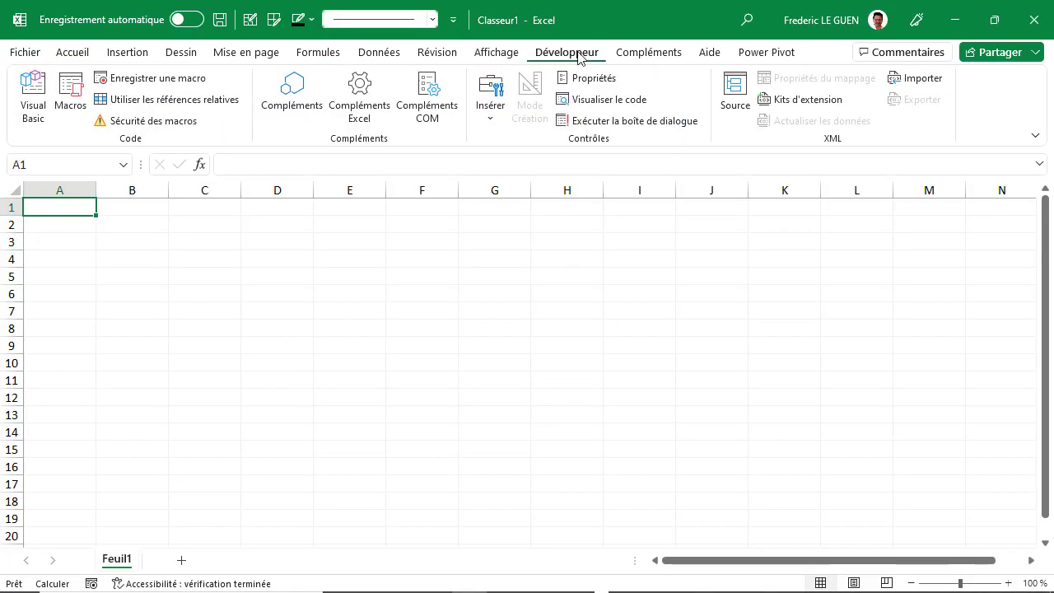
click(364, 88)
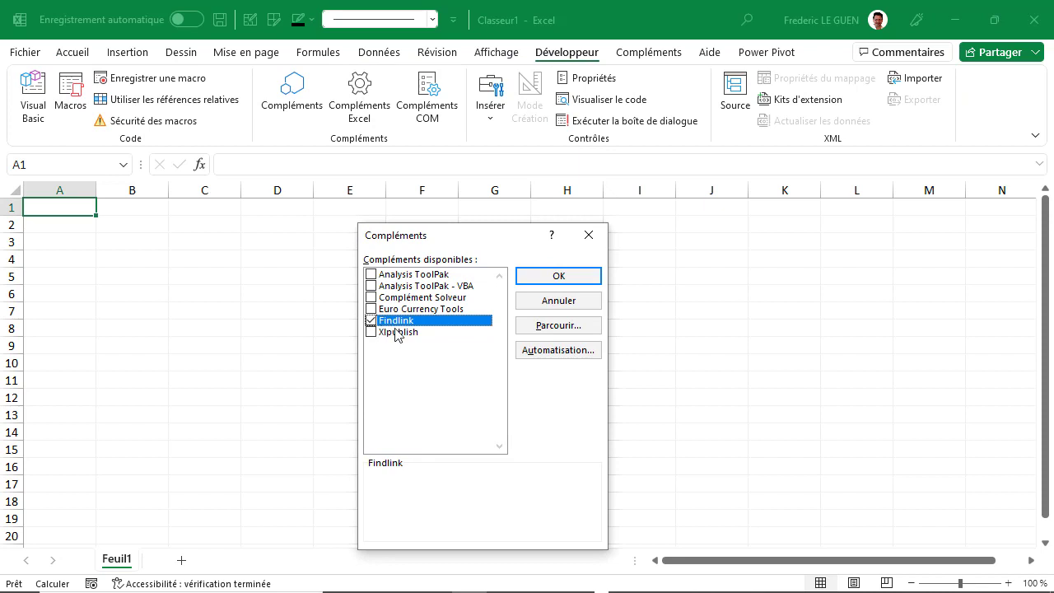
click(535, 303)
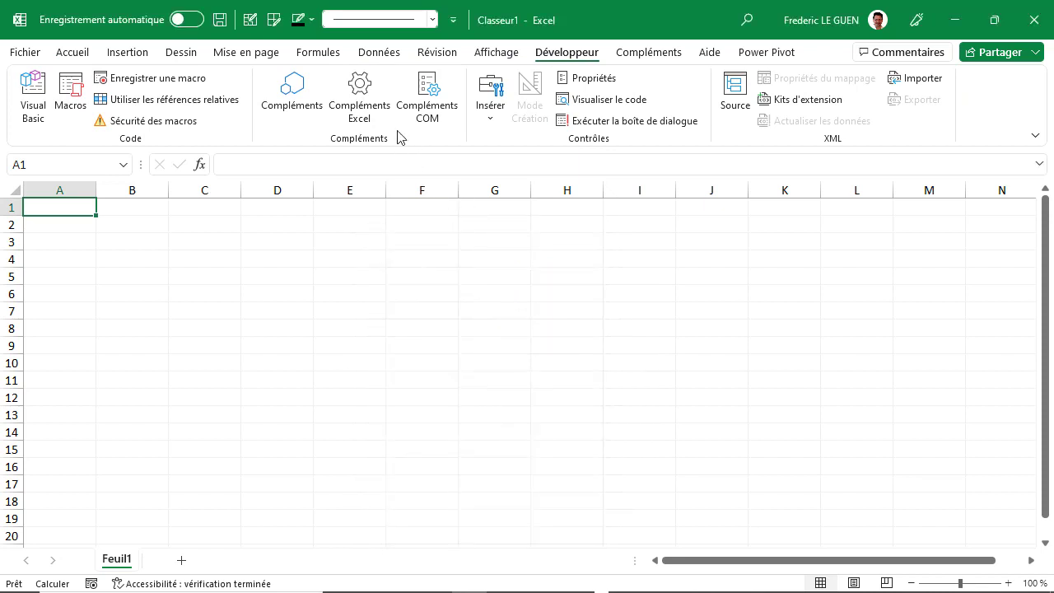
click(378, 54)
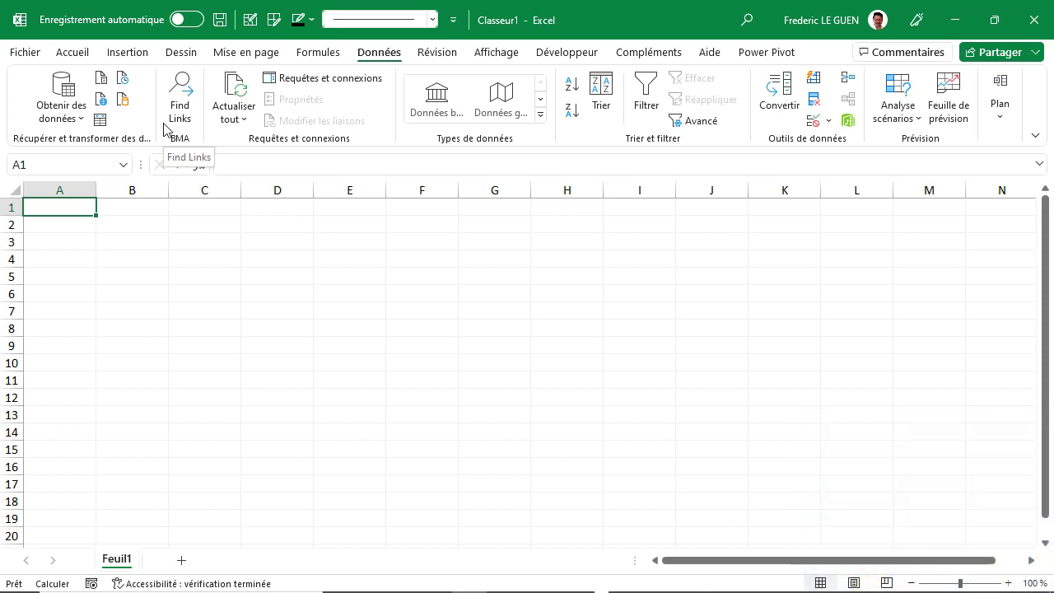
Open Exemple_Links.xlsx from the 01_Liens_Cassés folder in desktop Excel
click(33, 52)
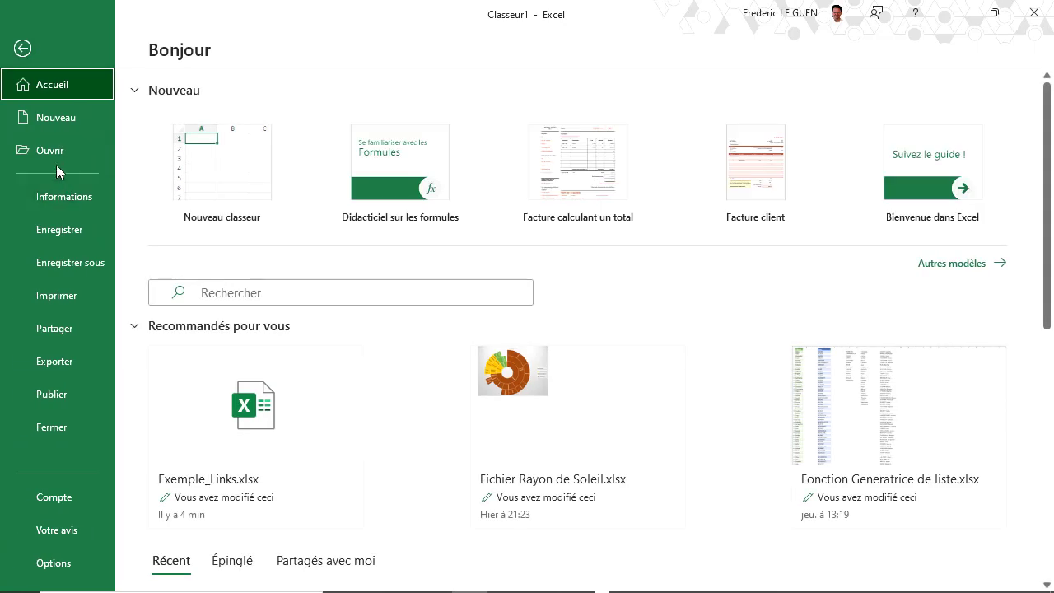
click(56, 153)
click(241, 478)
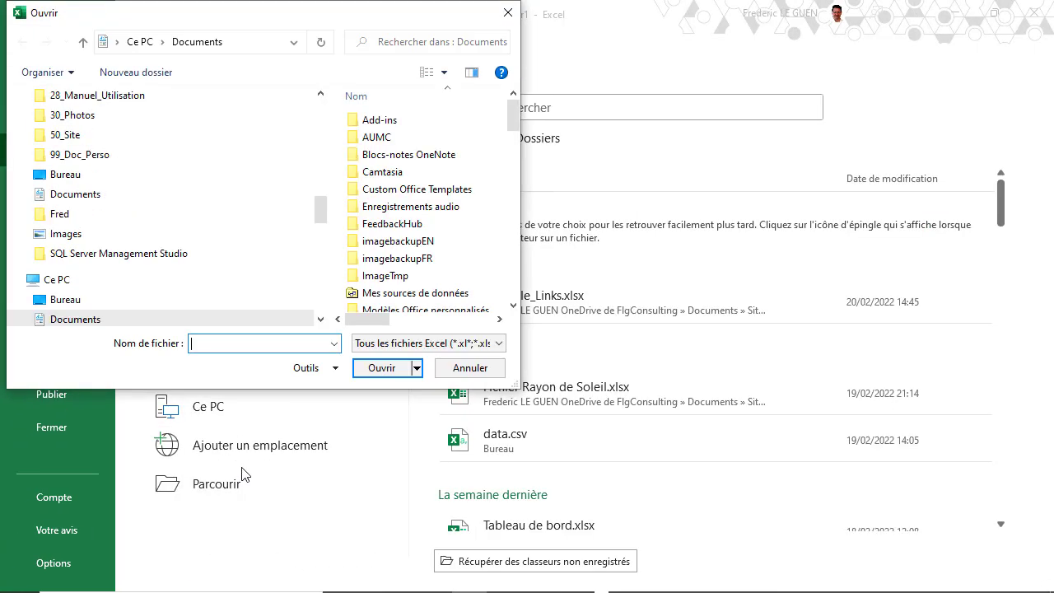
click(214, 270)
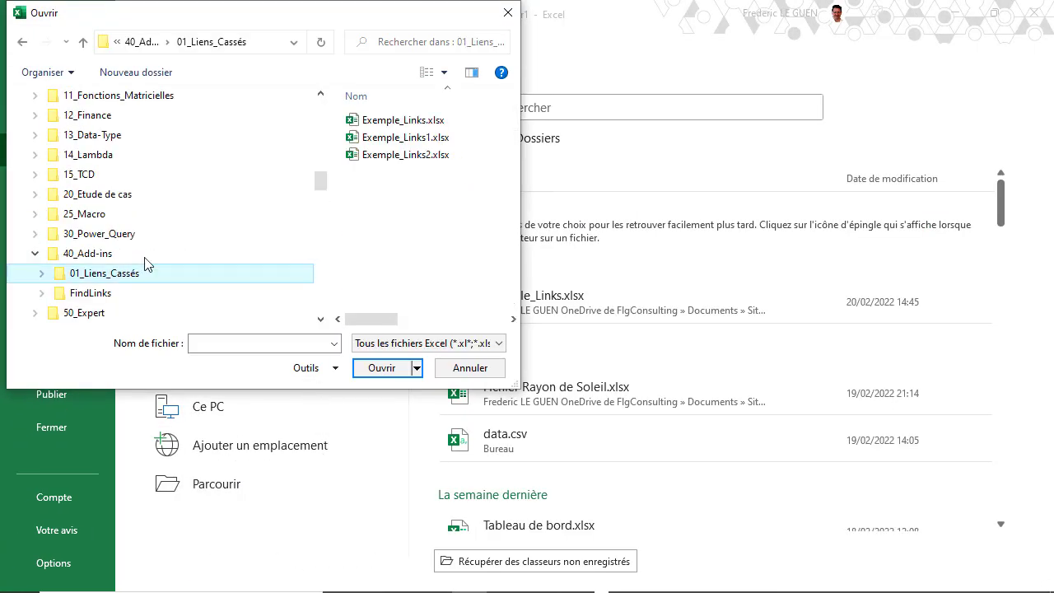
double_click(374, 122)
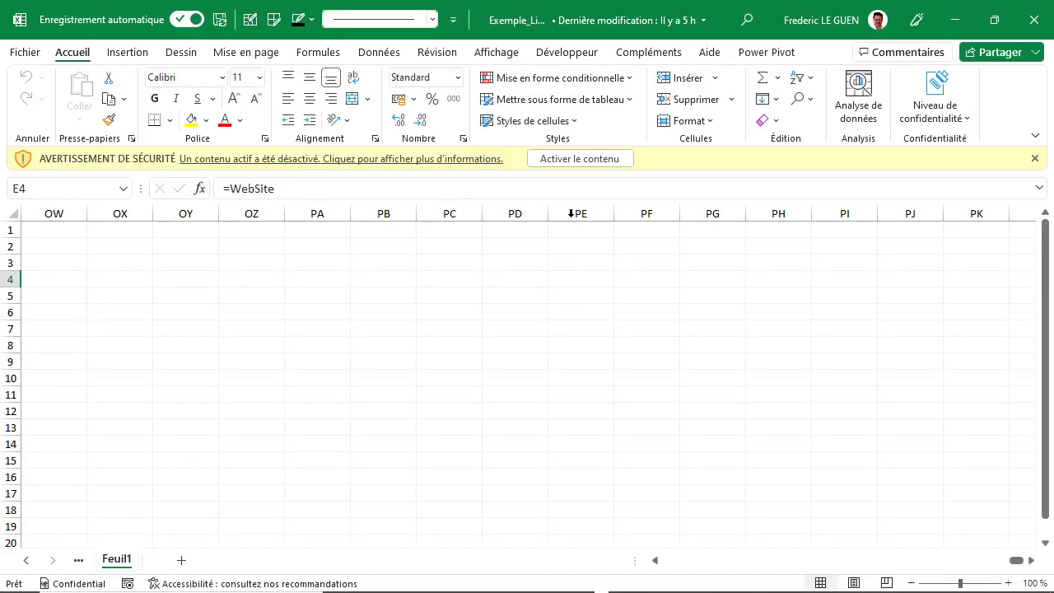
Enable the workbook's content, dismiss both missing-file errors, and continue without updating links
click(572, 159)
click(533, 350)
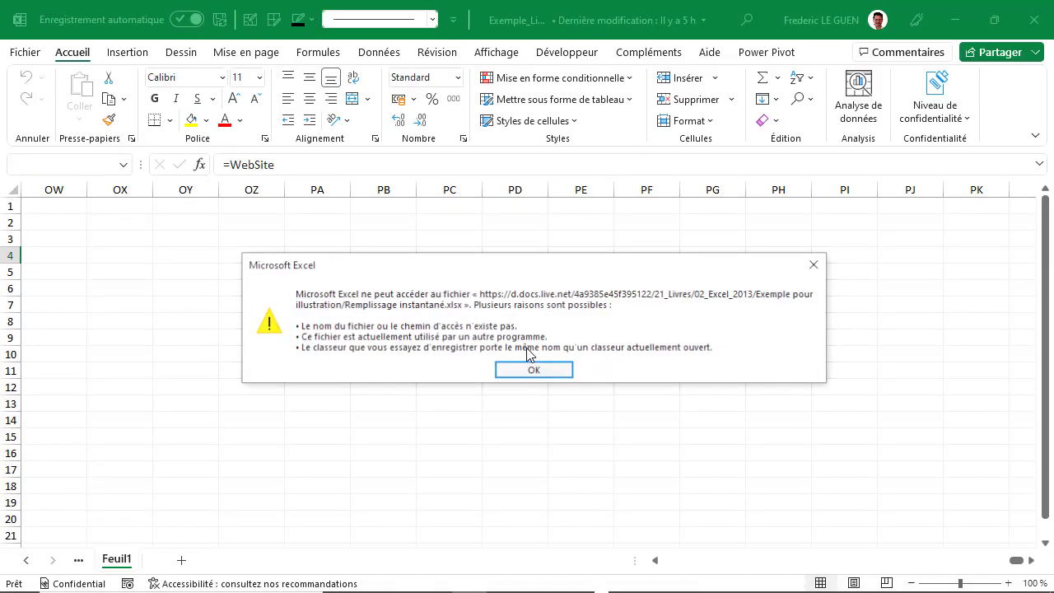
click(530, 370)
click(498, 356)
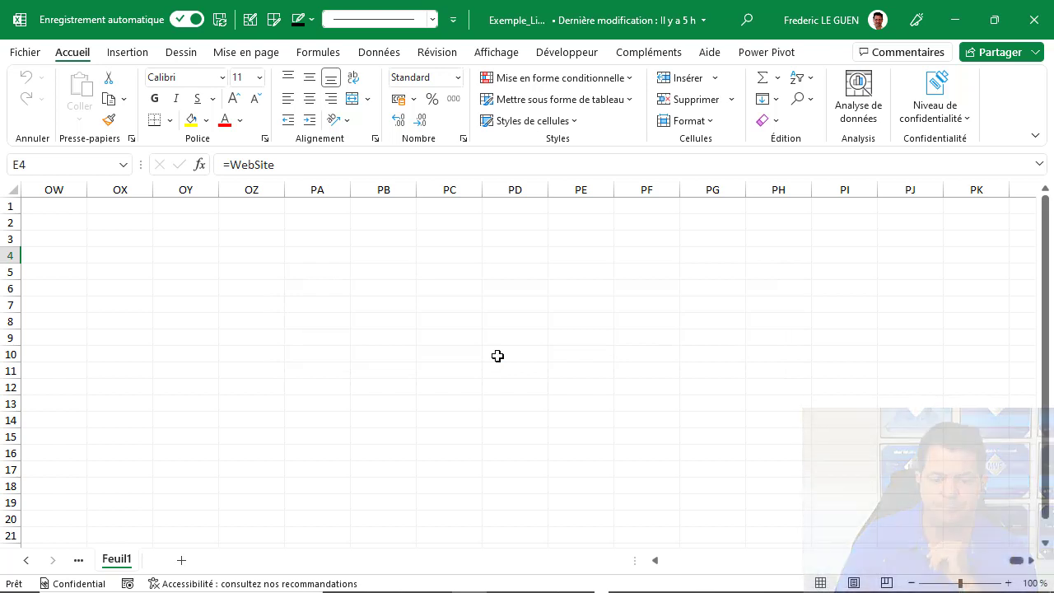
click(374, 51)
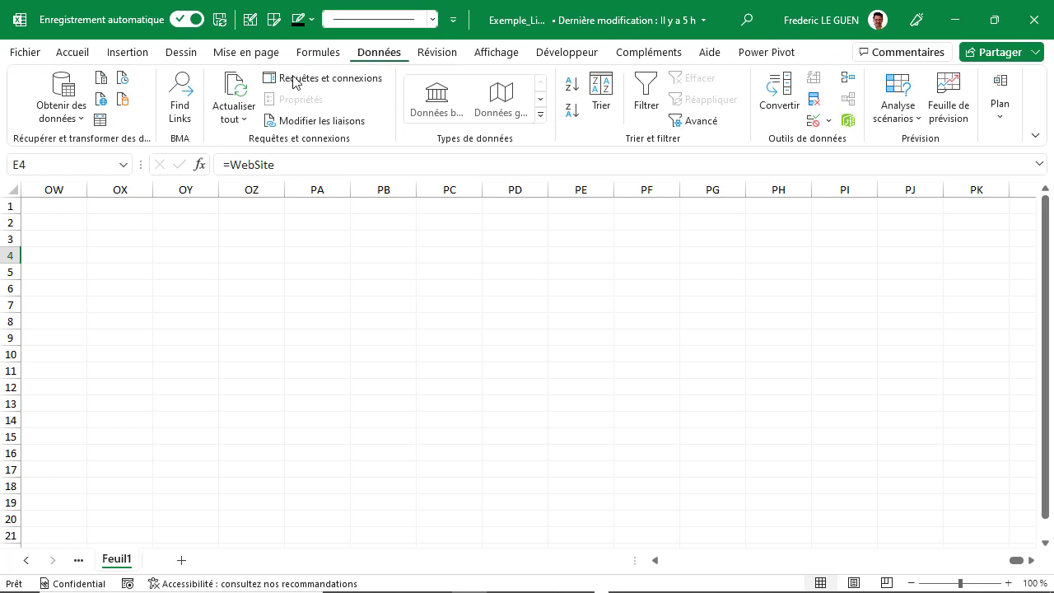
Run Find Links searching for .XLS with 'No messages or deletion - just make a list of links found'
click(180, 104)
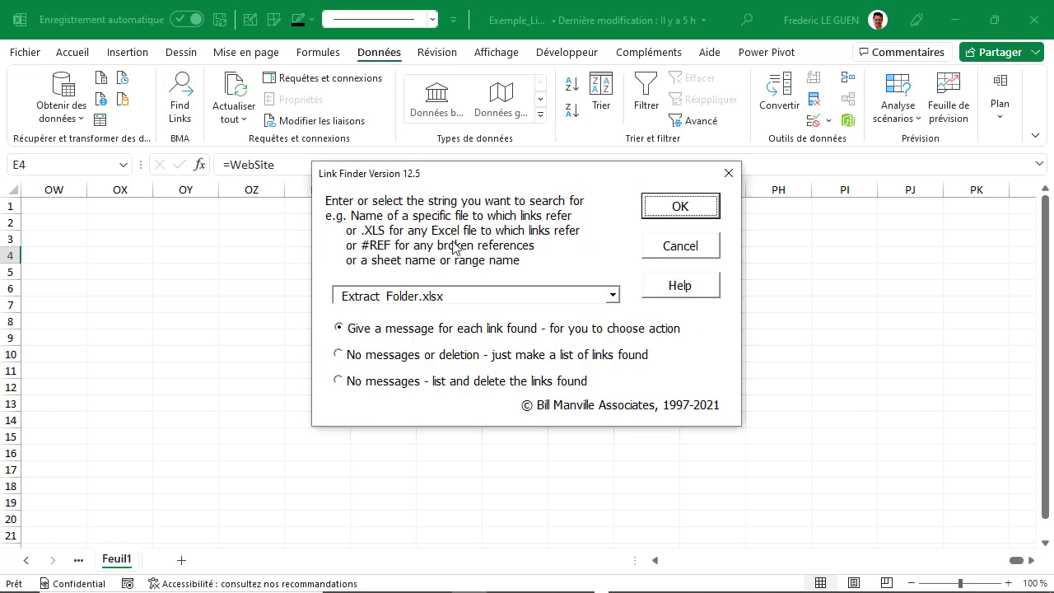
click(613, 296)
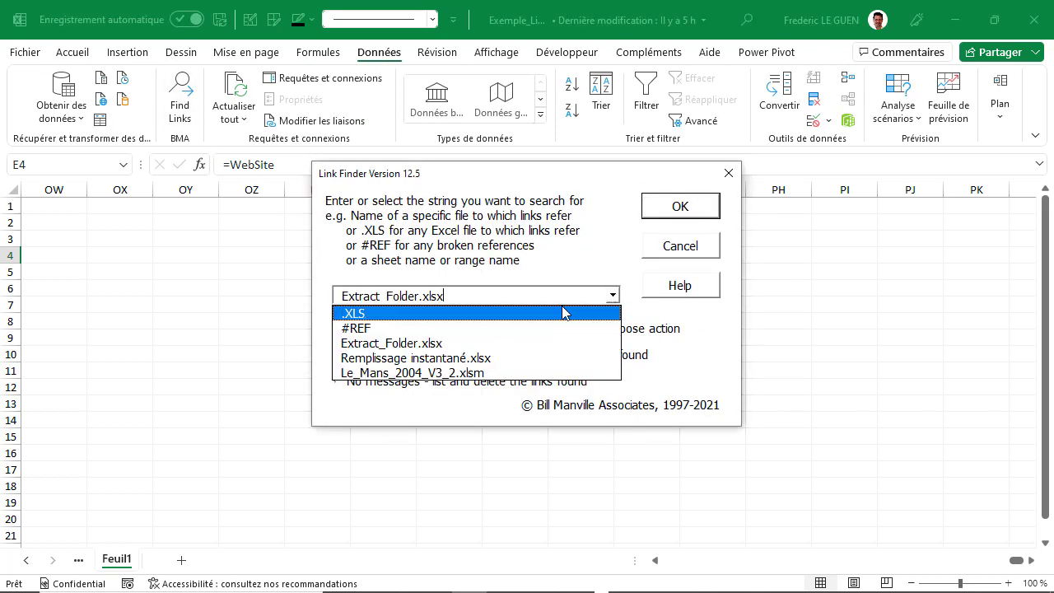
click(484, 314)
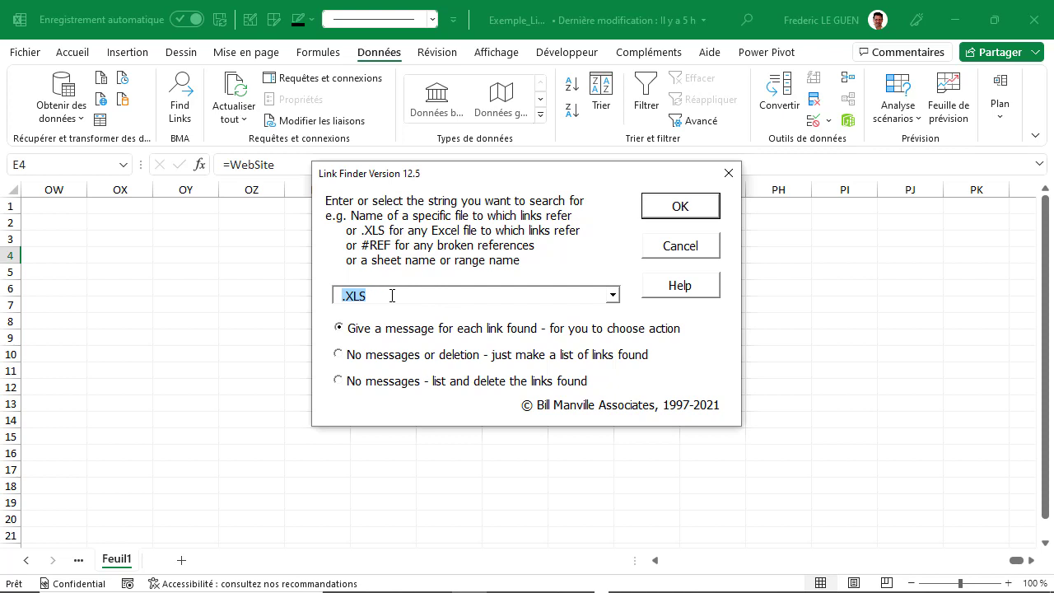
click(392, 295)
text(X)
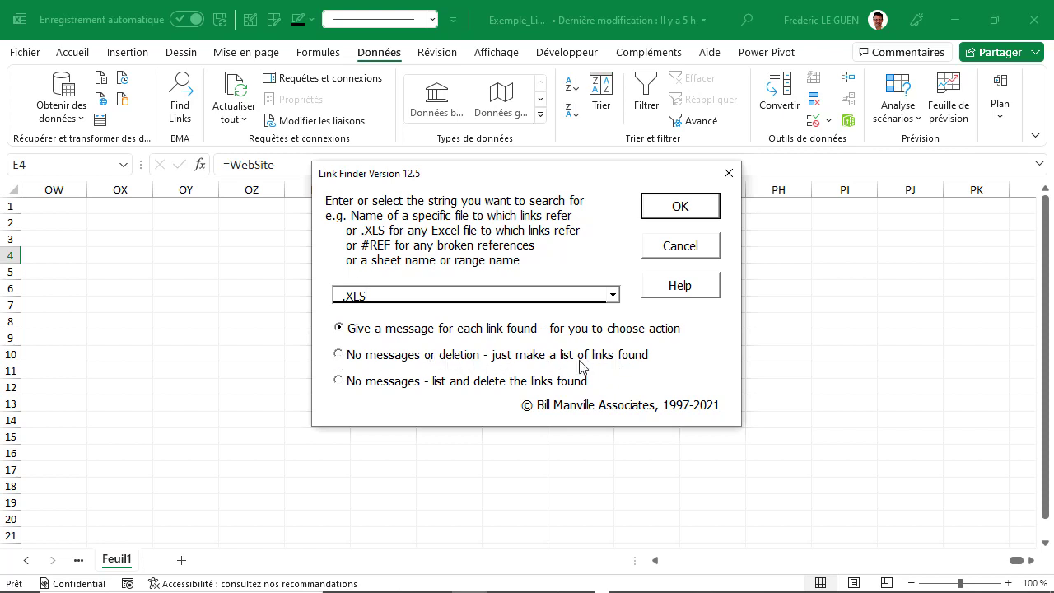
click(341, 357)
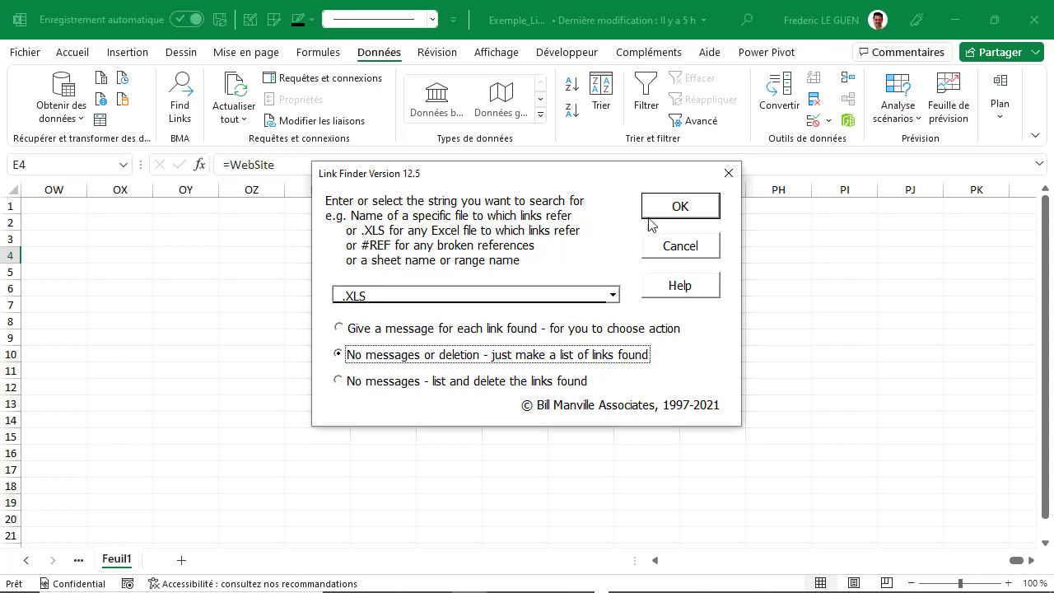
click(681, 207)
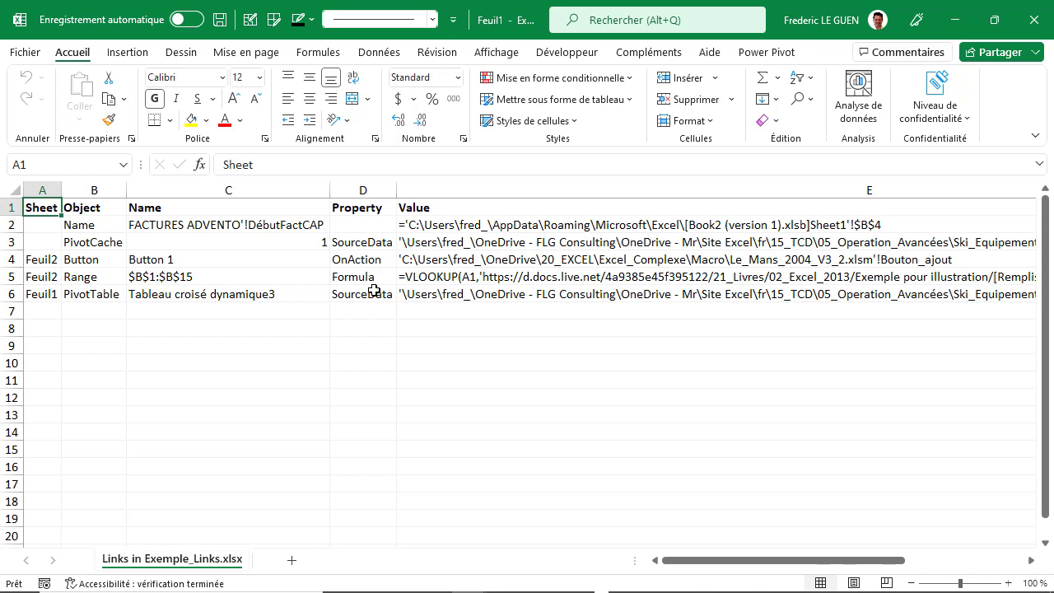
In Exemple_Links, inspect the RECHERCHEV formulas in Feuil2 B2 and B3, then view Feuil1's pivot table
click(140, 284)
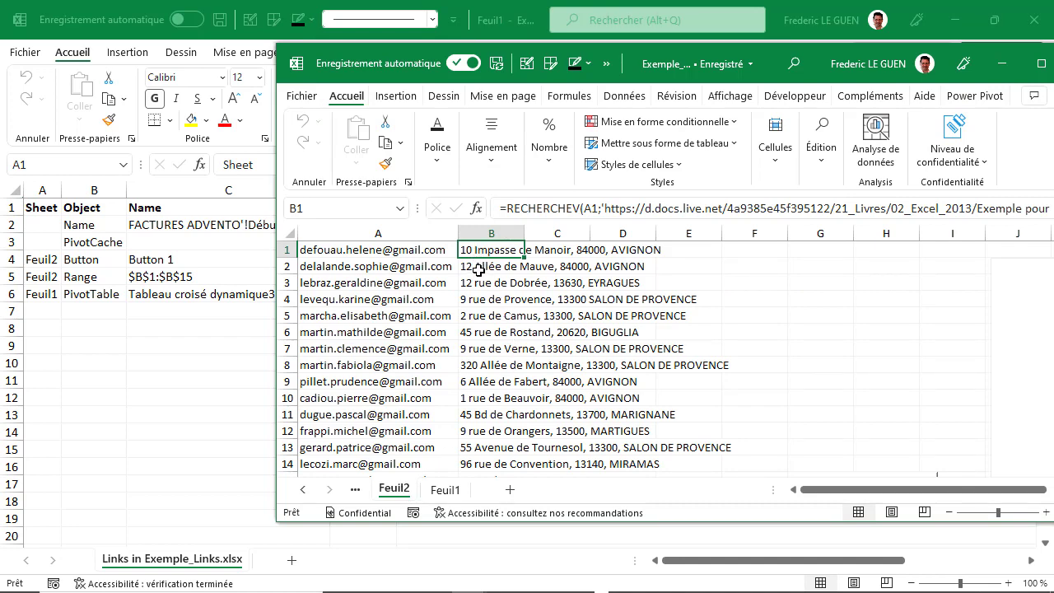
click(479, 271)
click(478, 282)
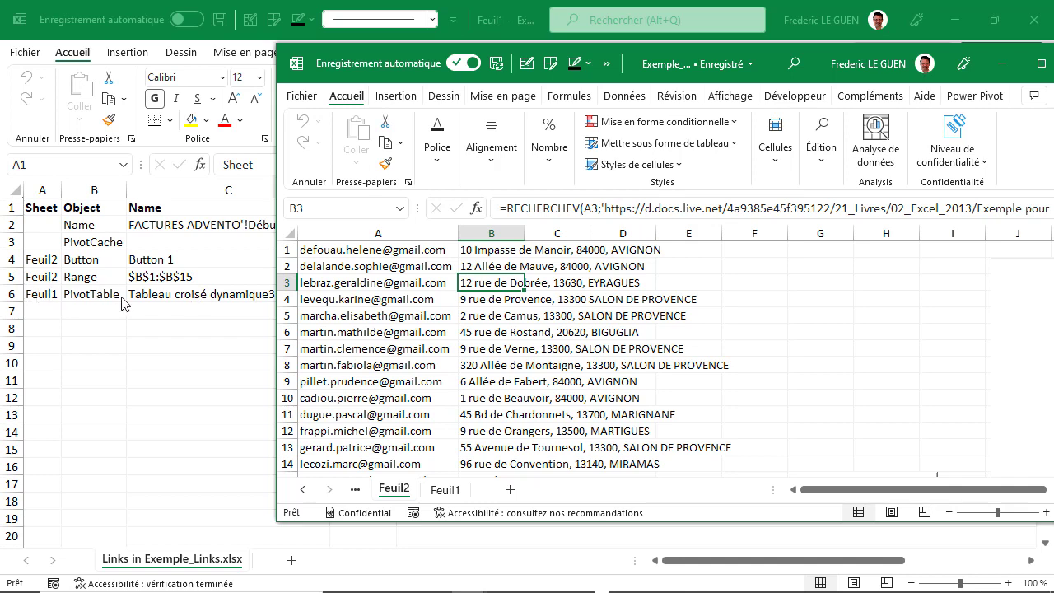
click(444, 490)
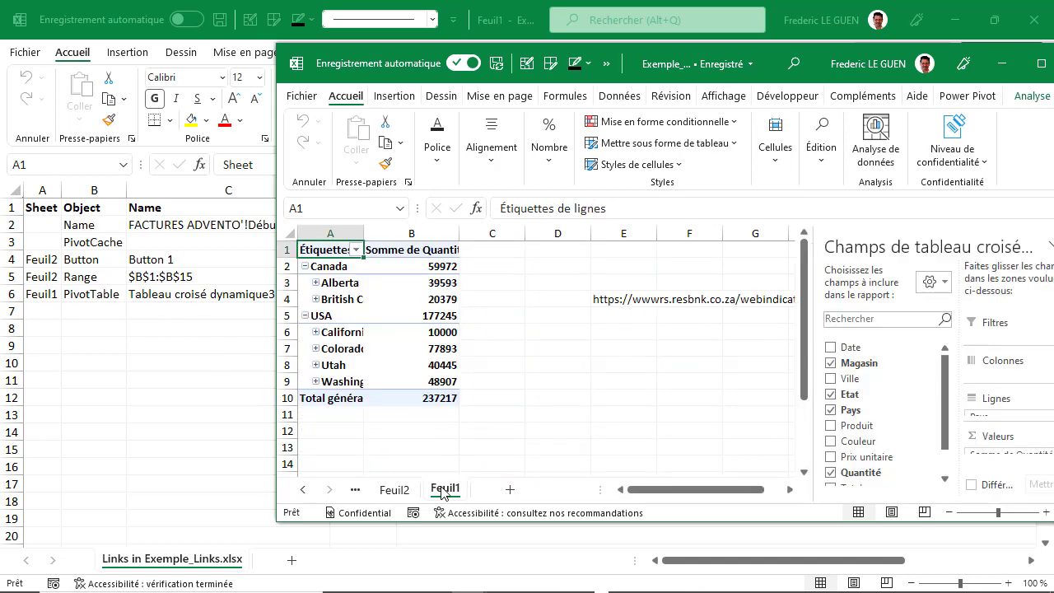
Check that the pivot table containing the Canada cell is named Tableau croisé dynamique3
click(332, 268)
click(1030, 96)
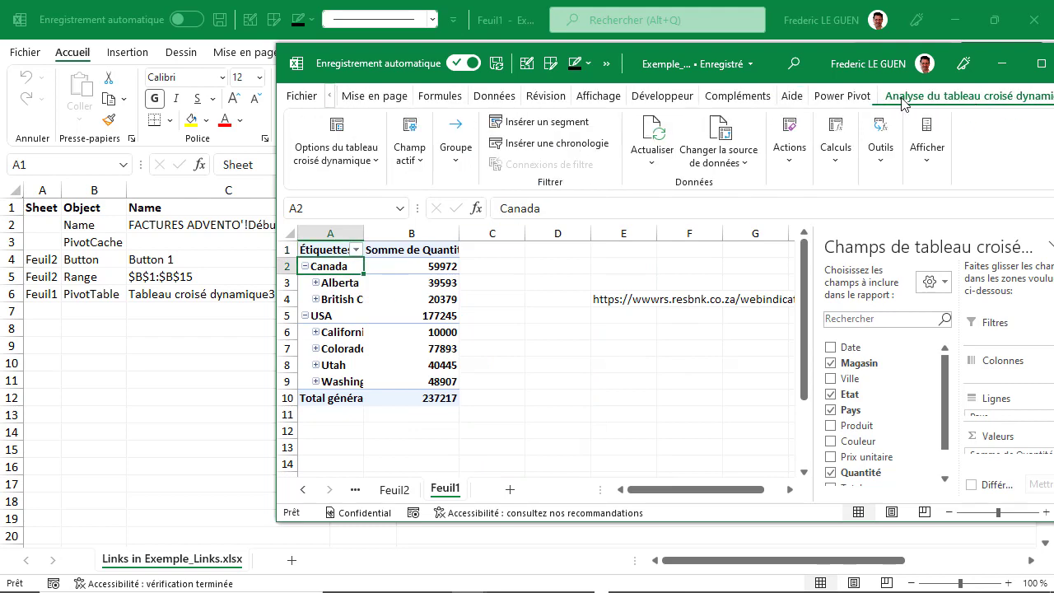
click(346, 158)
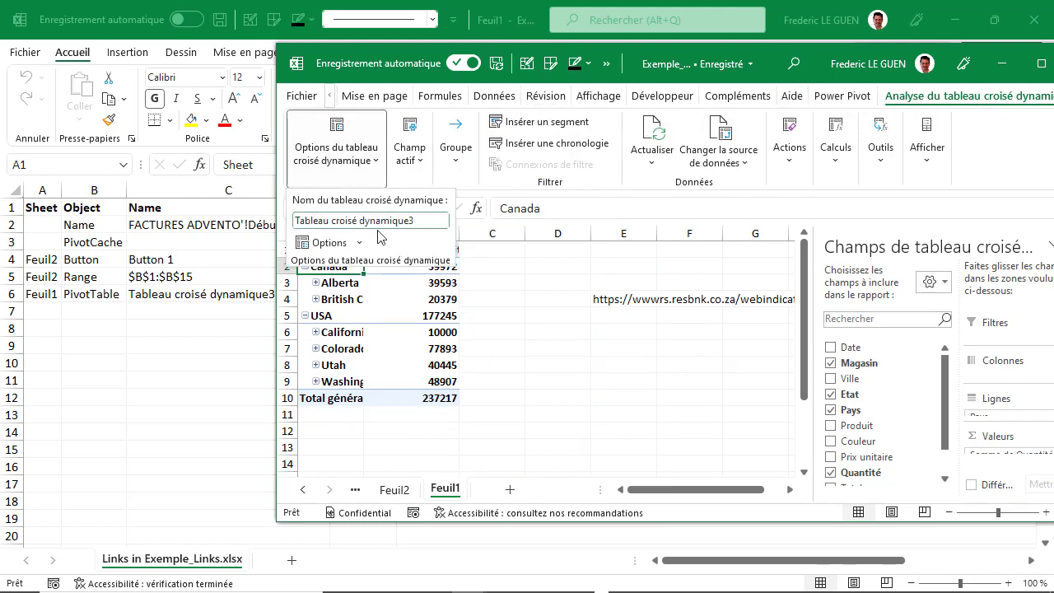
click(495, 300)
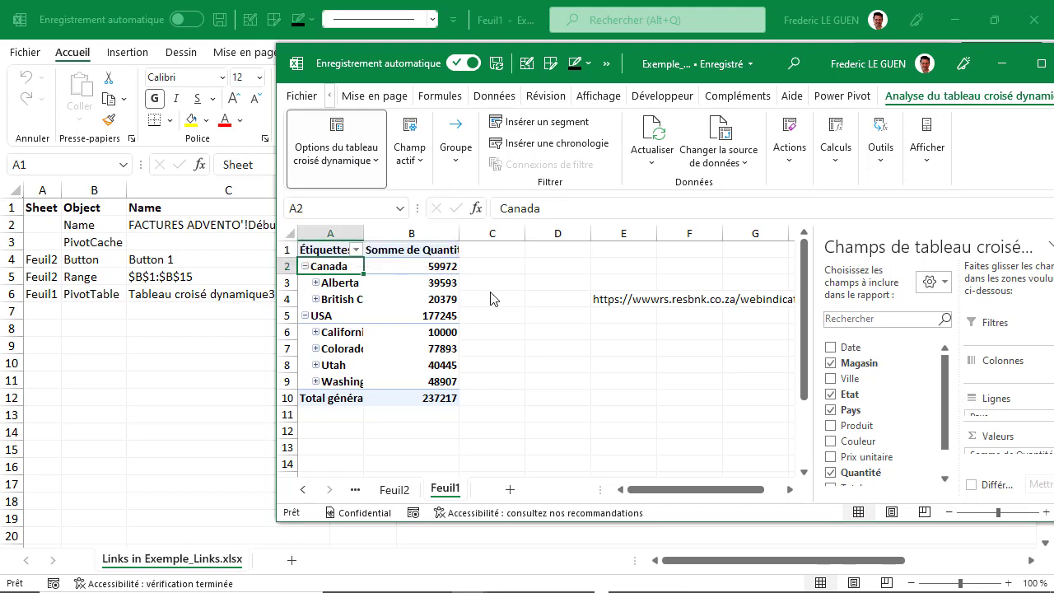
Confirm the pivot table's data source is an external file, leave it unchanged, and return to the Links report
click(711, 133)
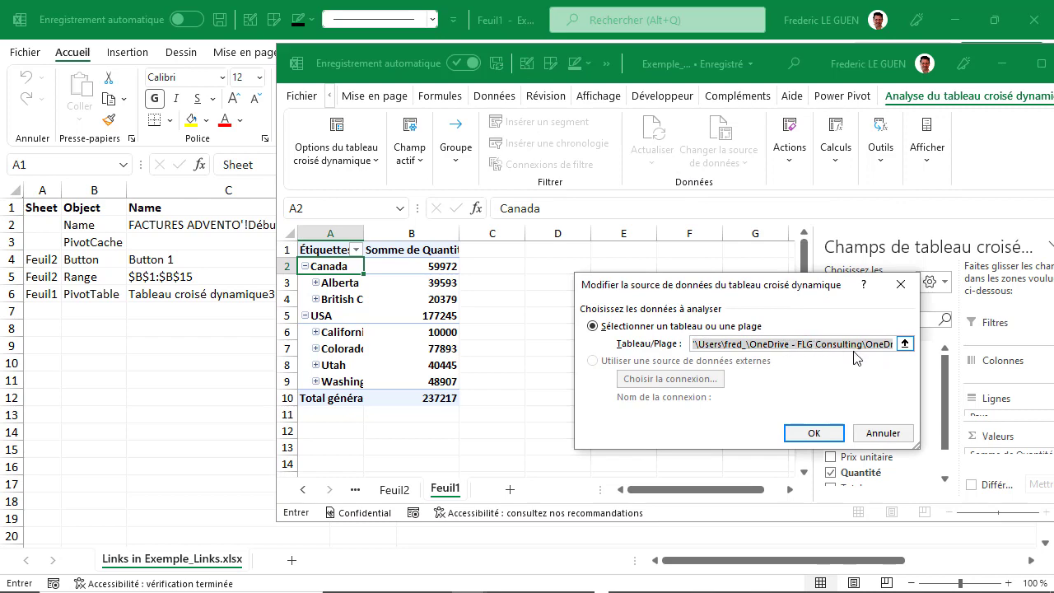
click(881, 434)
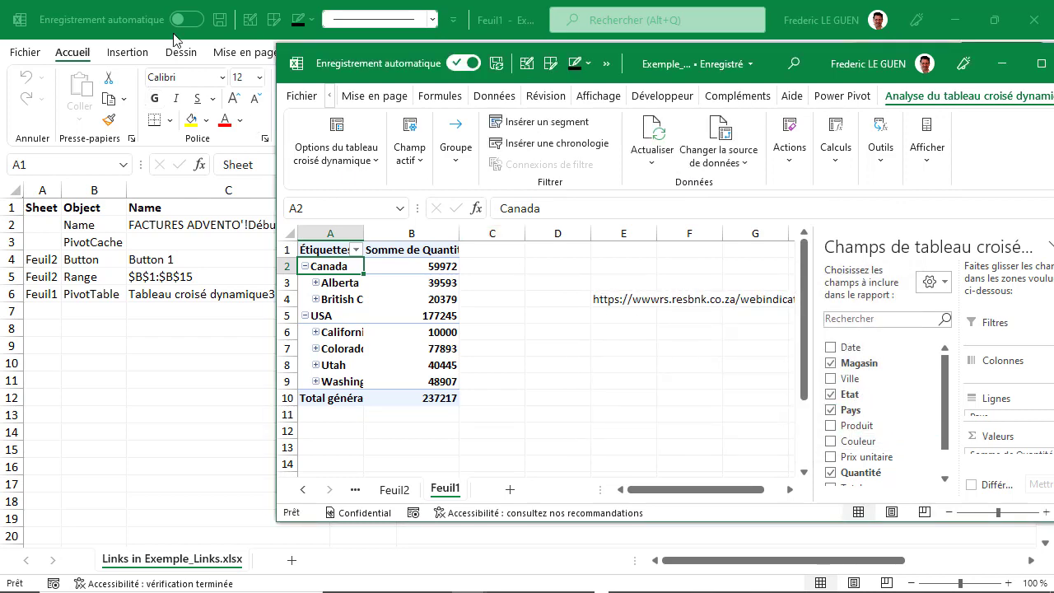
click(110, 224)
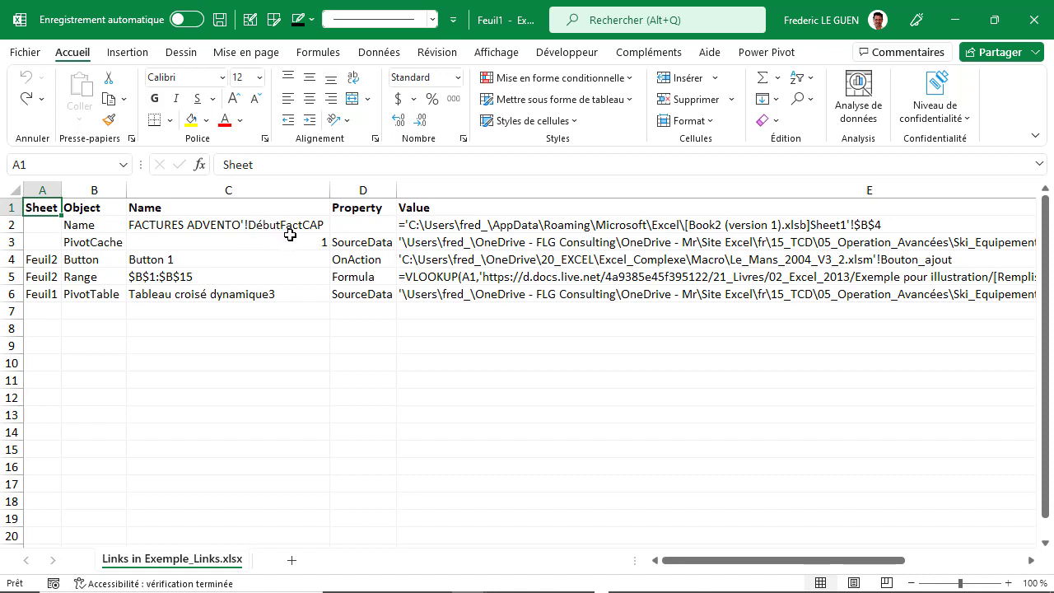
In Exemple_Links' Name Manager, confirm DébutFactCAP references $B$4 in external Book2 (version 1).xlsb
click(290, 235)
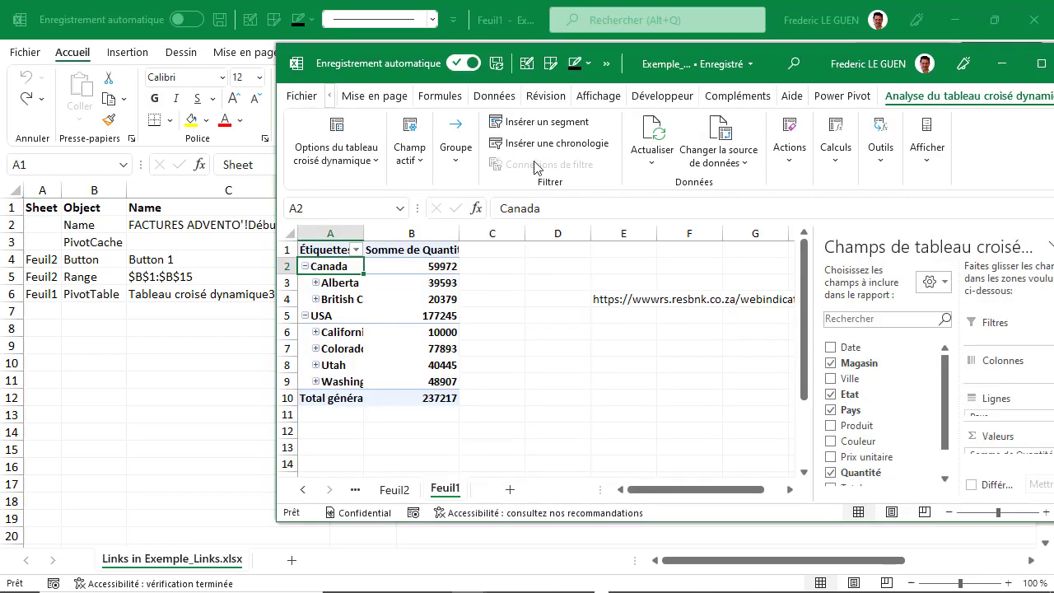
click(441, 98)
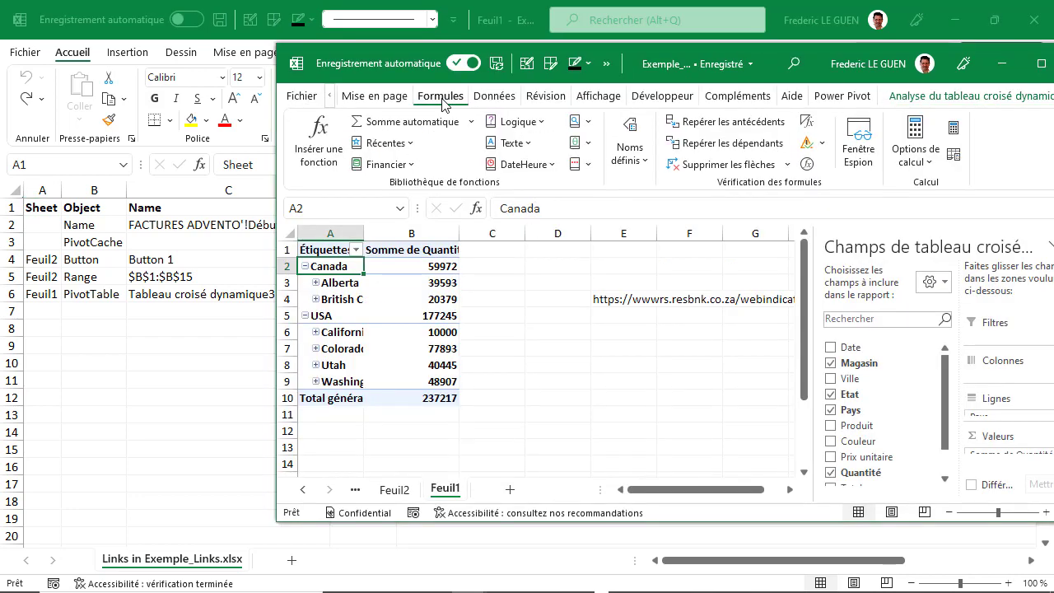
click(627, 150)
click(632, 216)
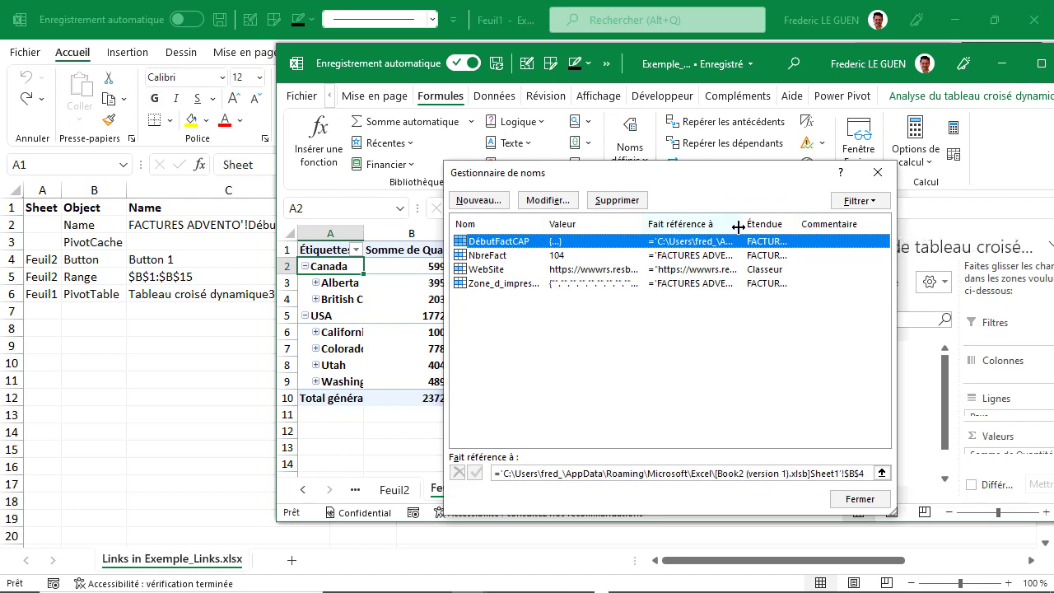
drag(744, 225, 793, 224)
click(624, 473)
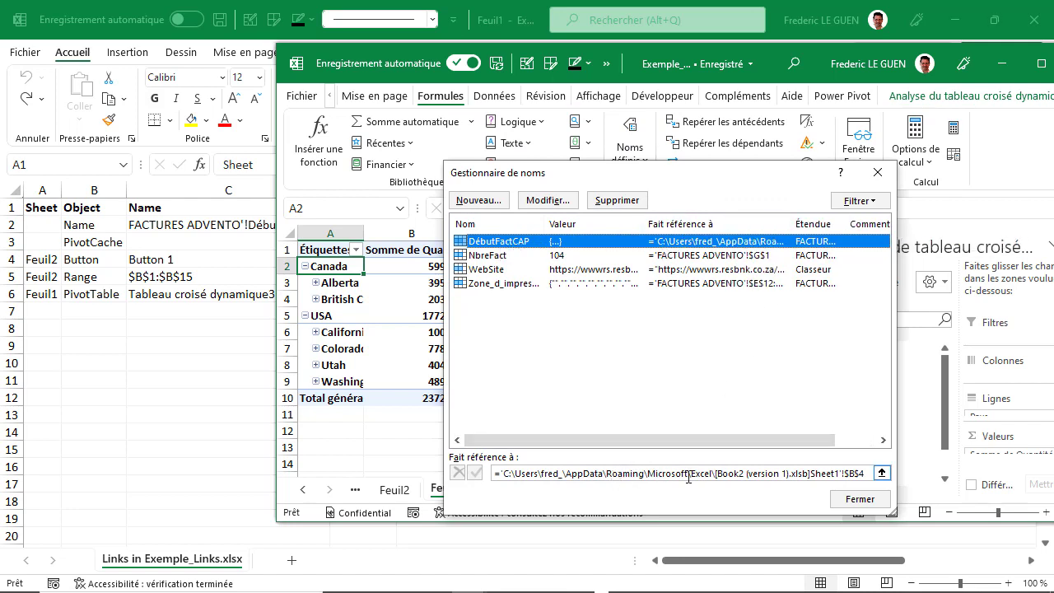